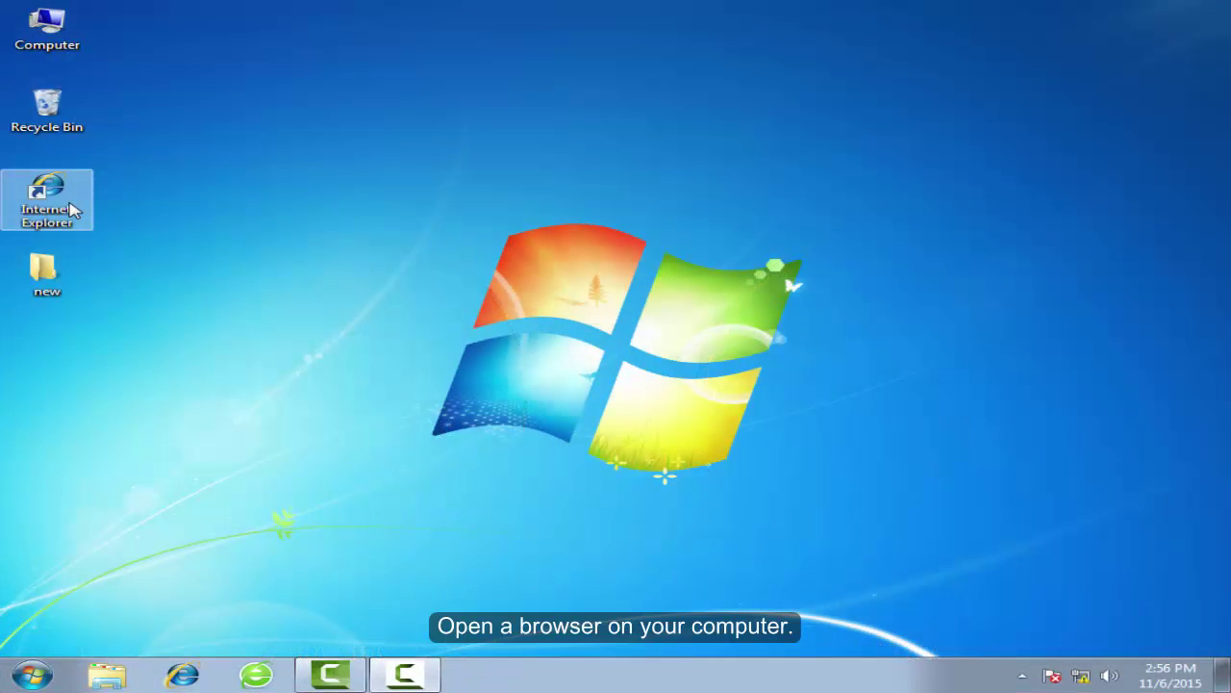
Launch Internet Explorer and load the router's login page at 192.168.0.1
double_click(72, 210)
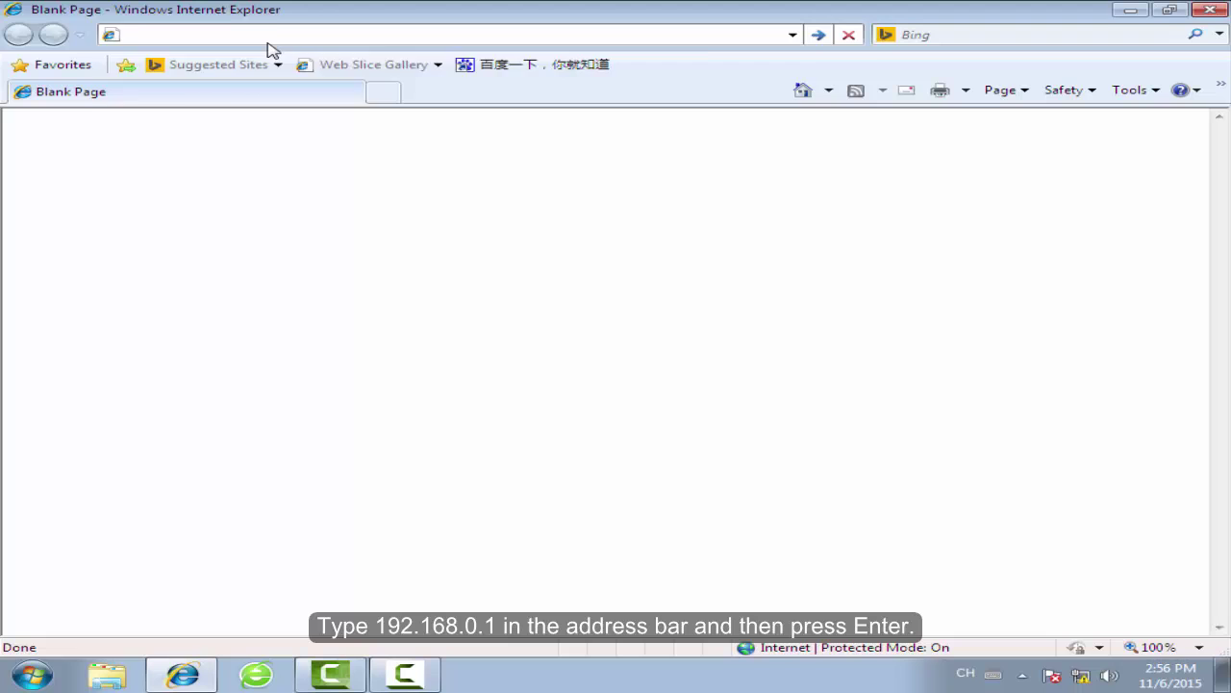
text(192.168.0)
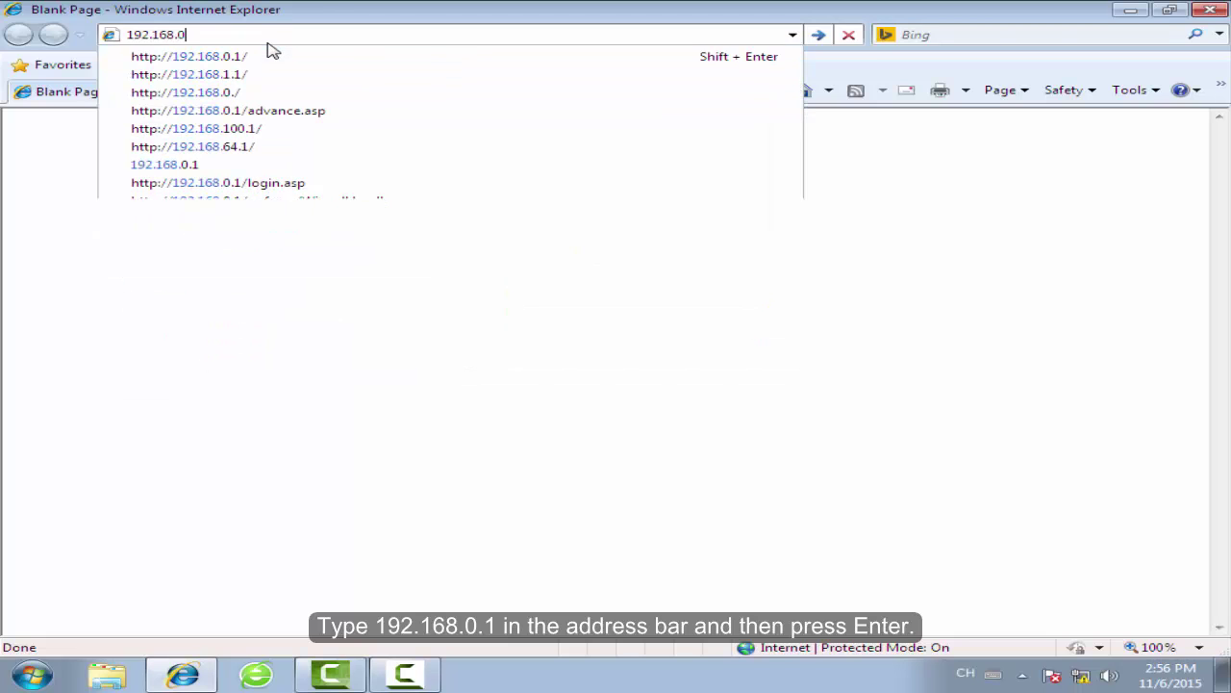
text(.1)
key(Return)
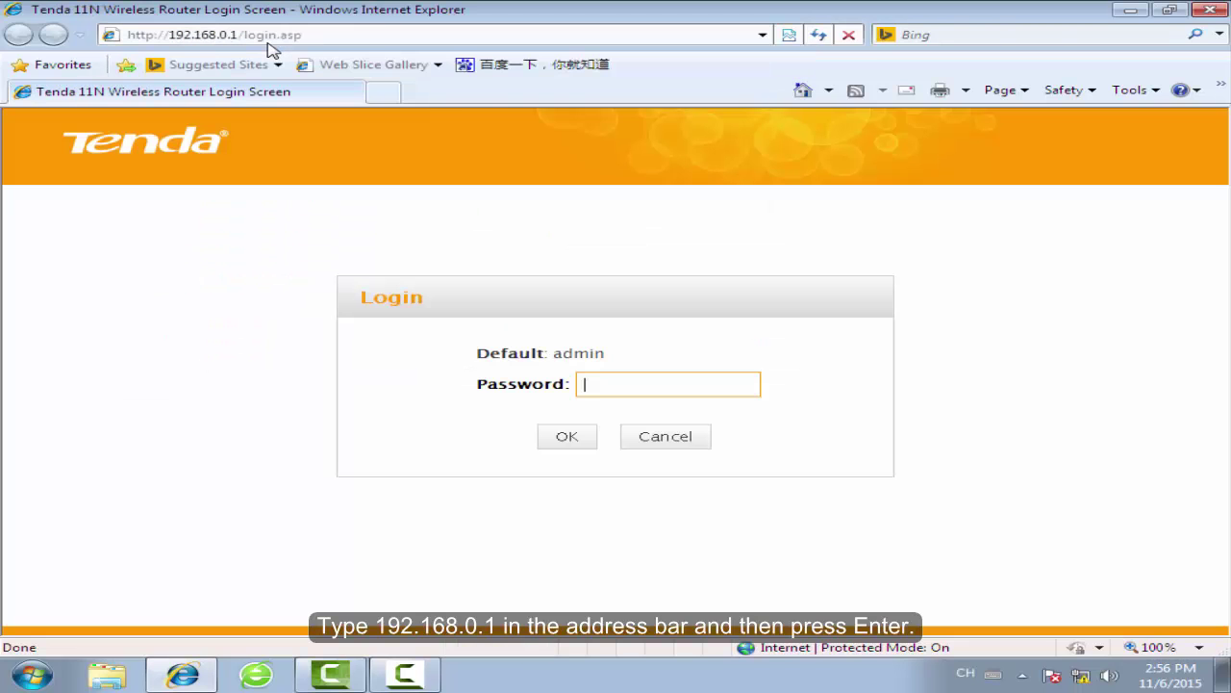
Log in to the router with the default password
drag(643, 365, 421, 366)
click(648, 358)
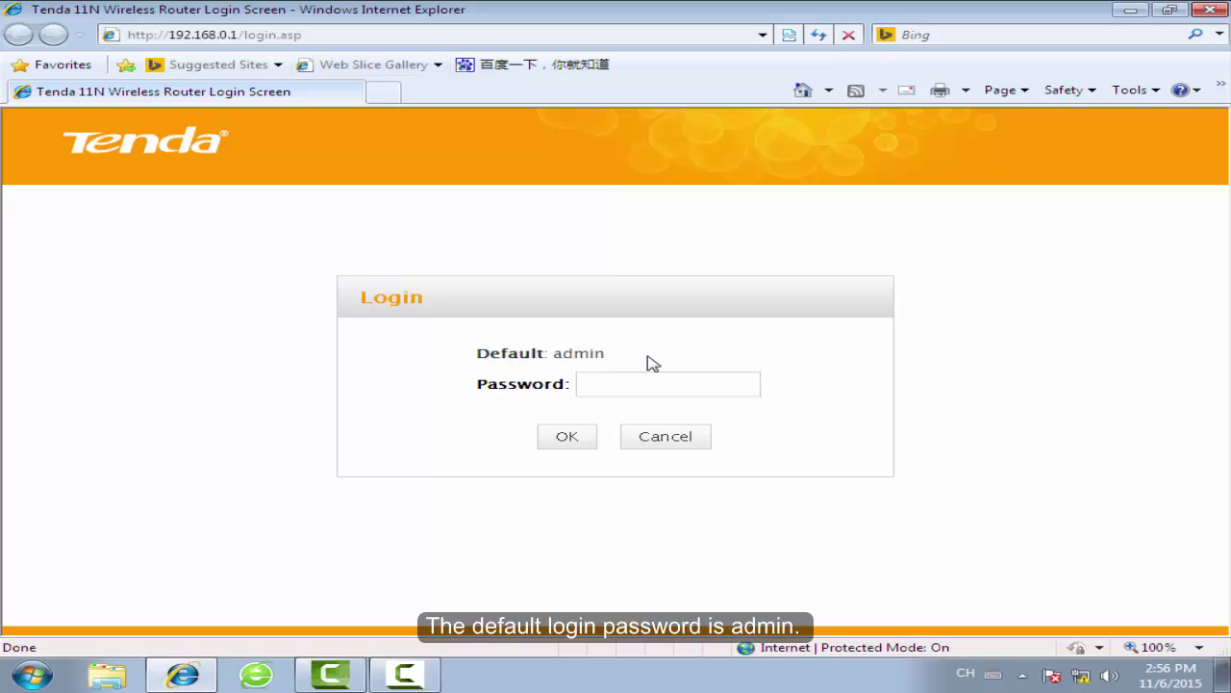
click(648, 385)
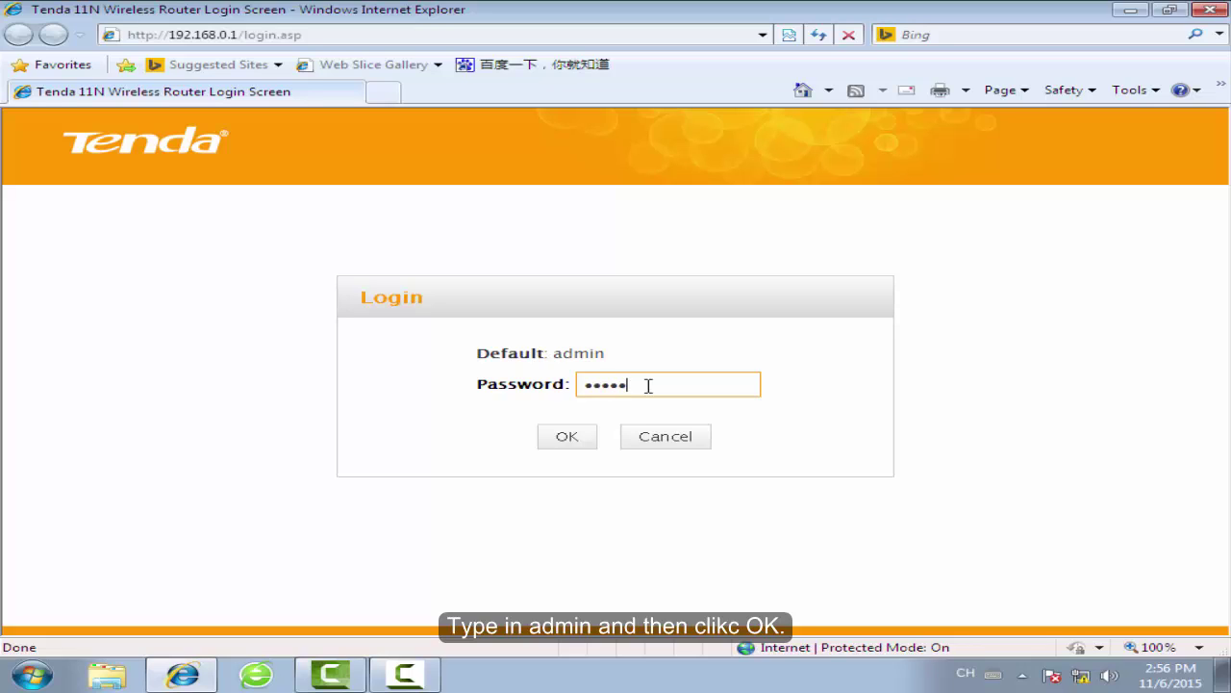
text(admin)
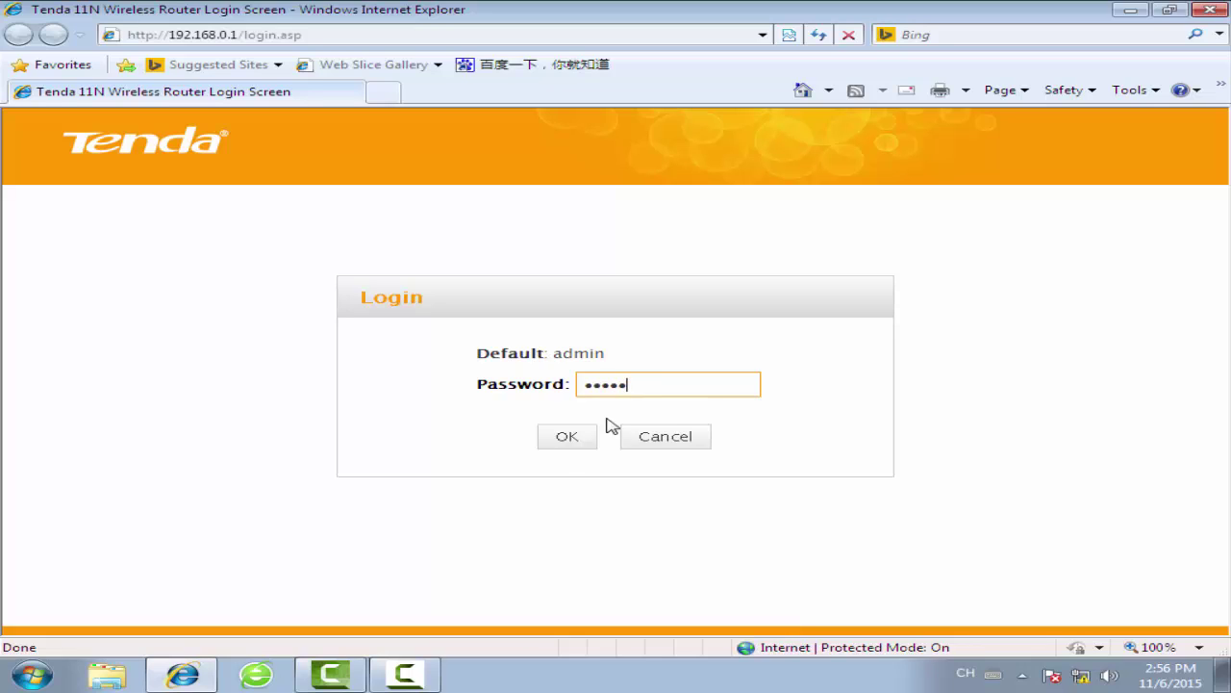
click(566, 443)
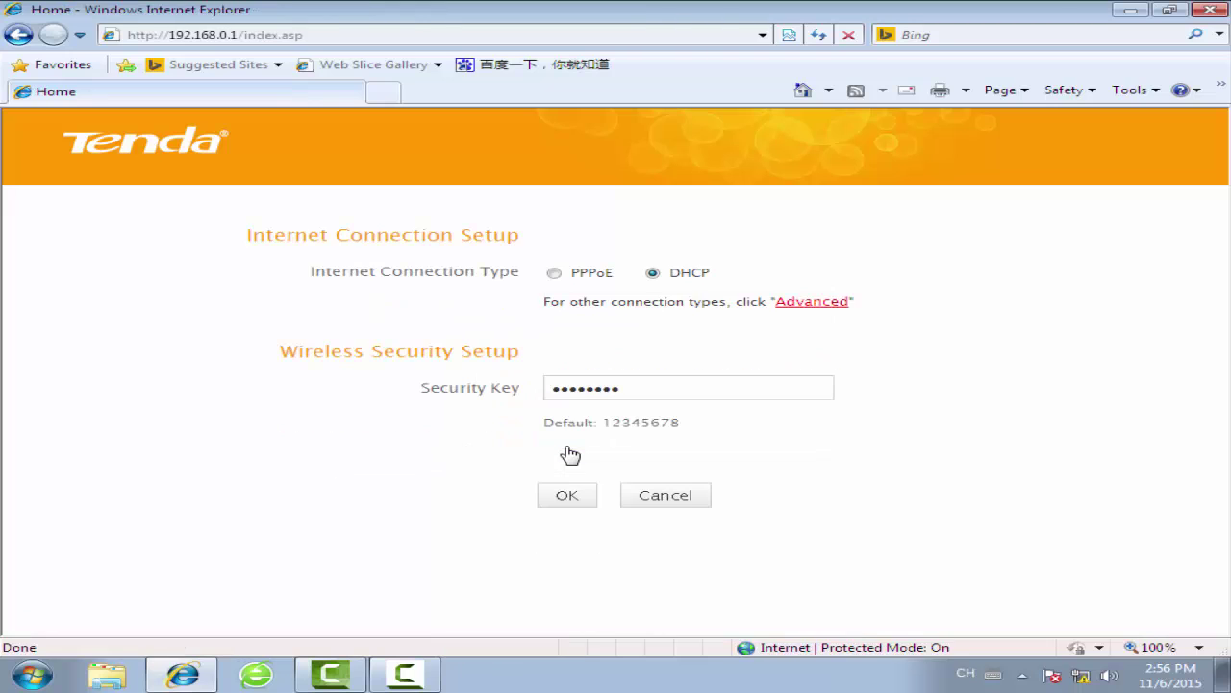
Change the LAN Settings IP address to 192.168.0.10 and apply it
click(811, 302)
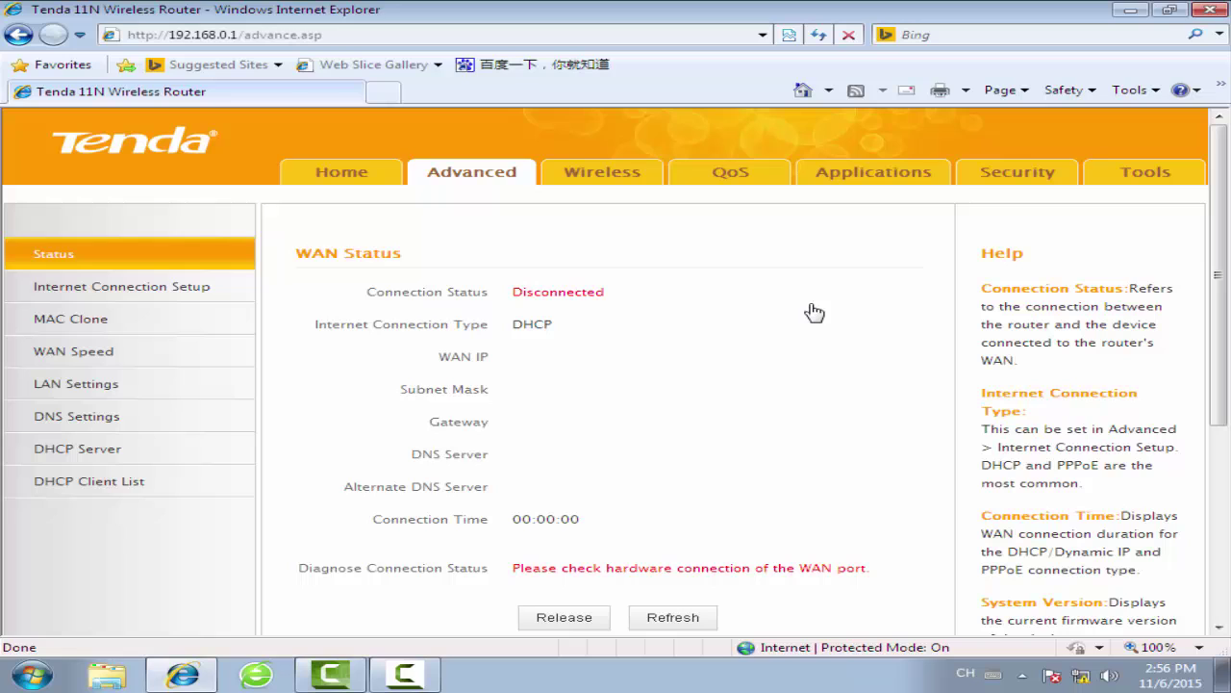
click(87, 398)
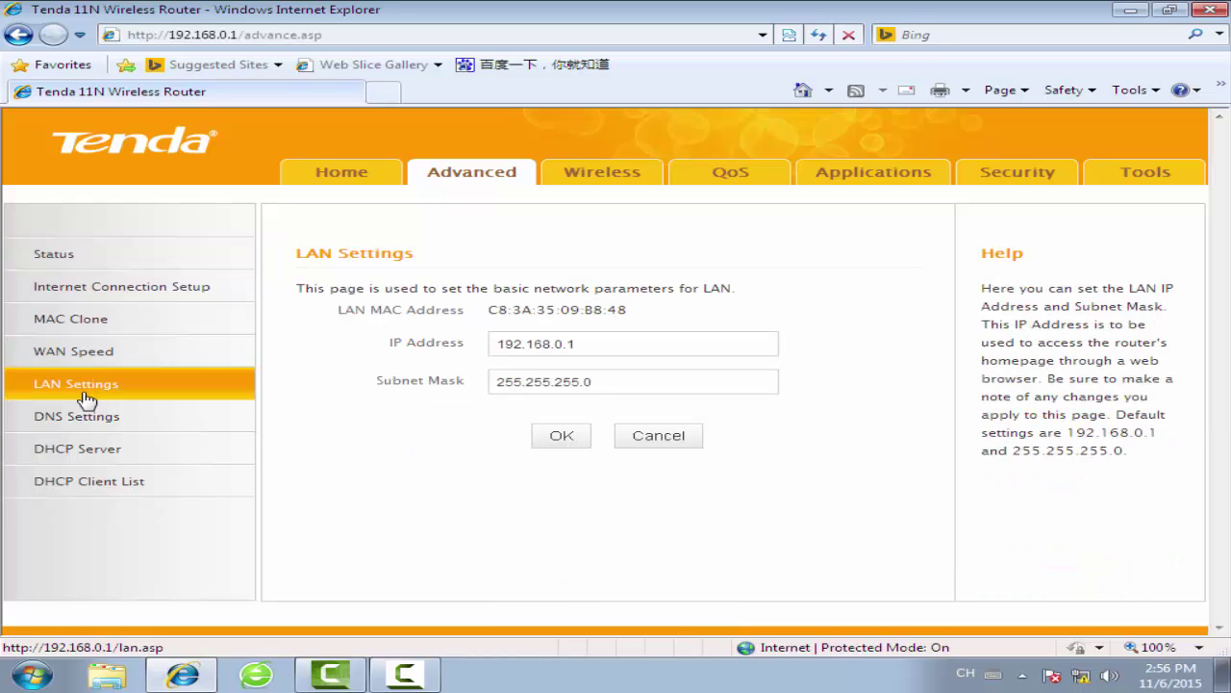
click(620, 343)
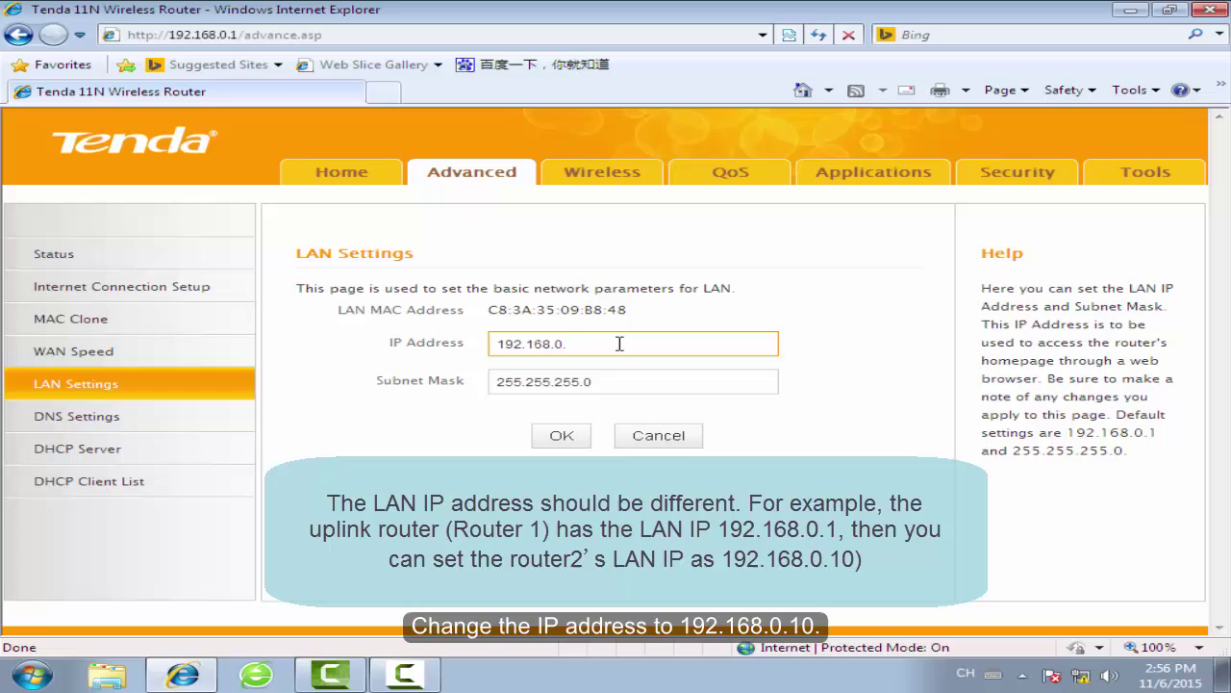
text(0)
click(816, 352)
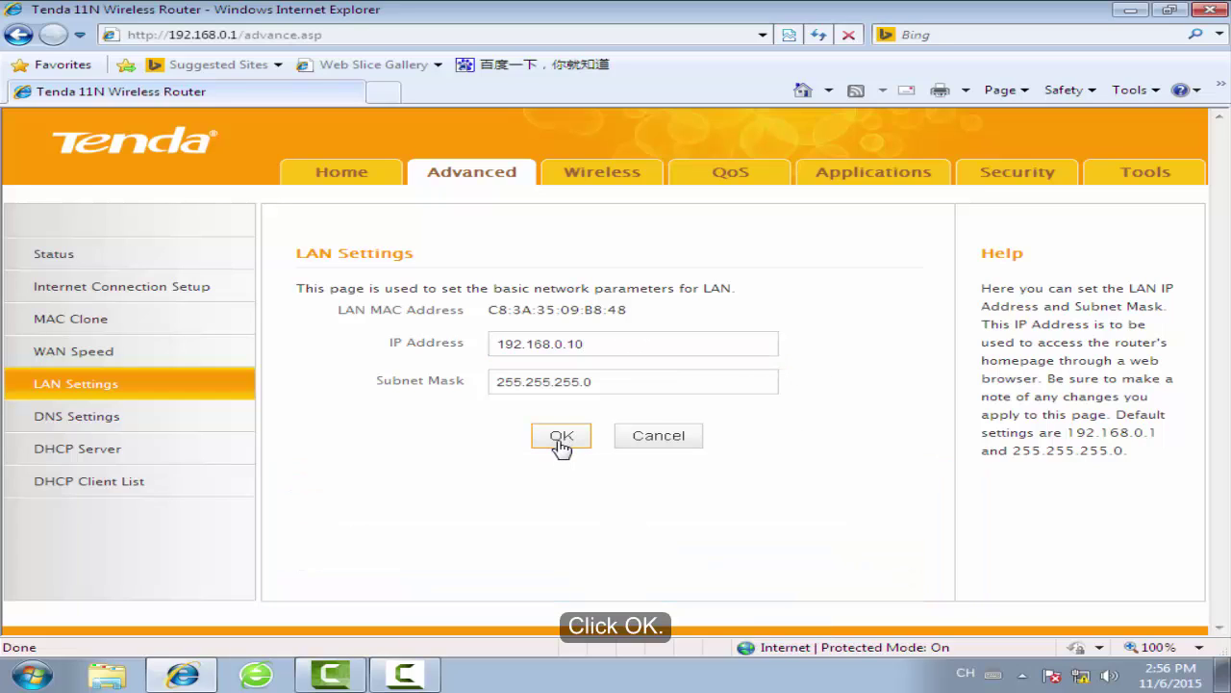
click(562, 443)
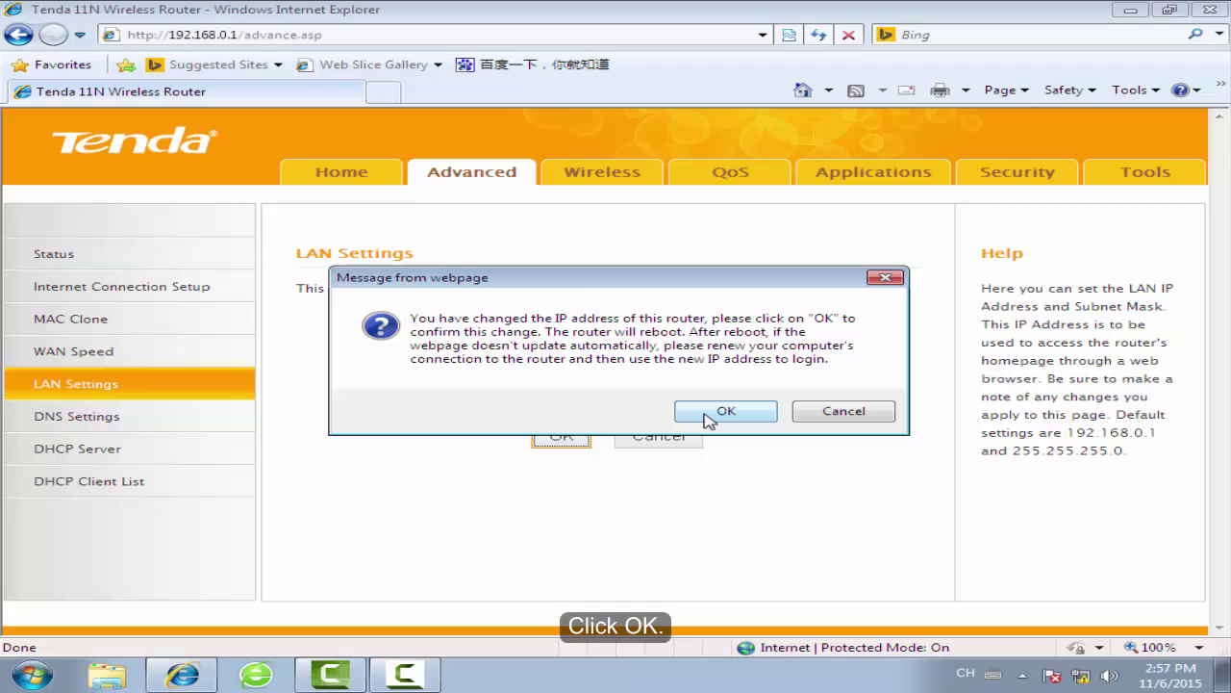
Confirm the reboot and log back in to the router at 192.168.0.10
click(708, 415)
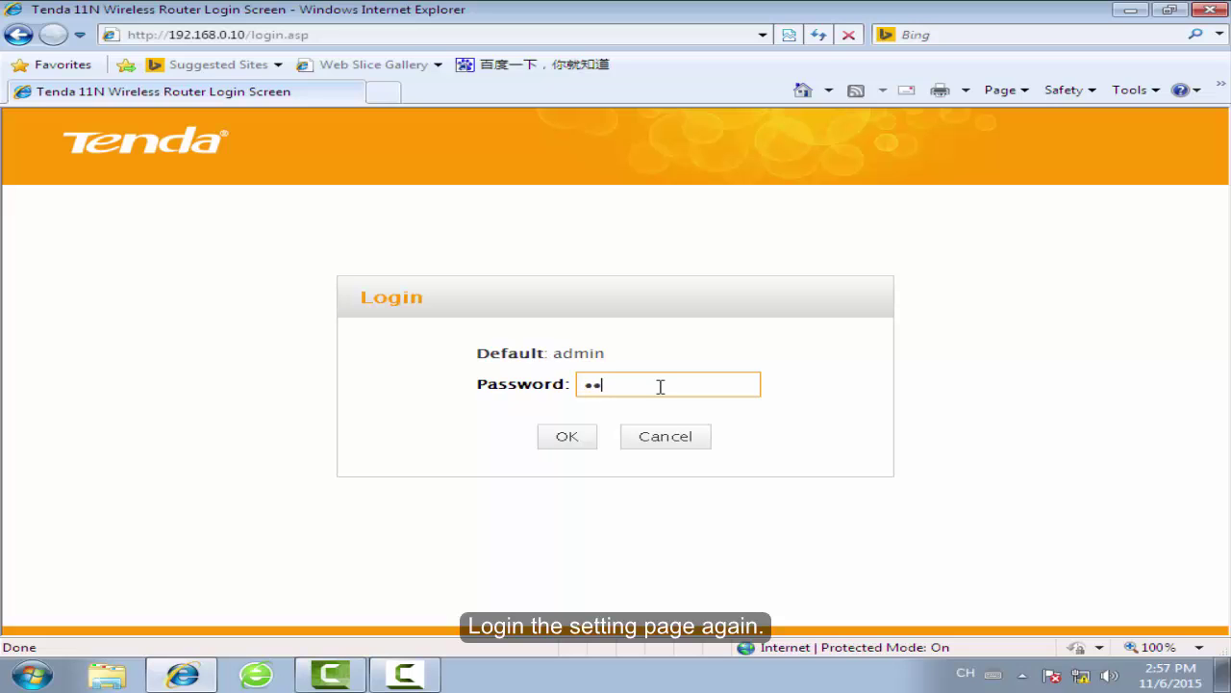
text(n)
click(569, 442)
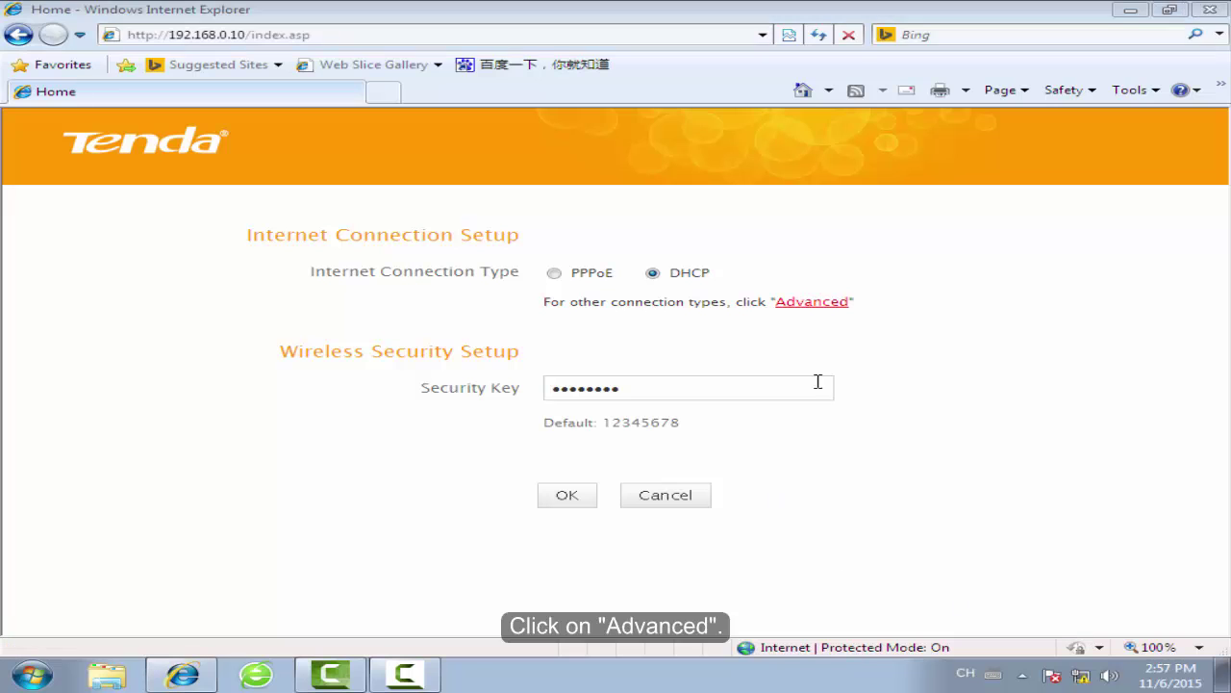
Set the Wireless Extender mode to Universal Repeater
click(833, 306)
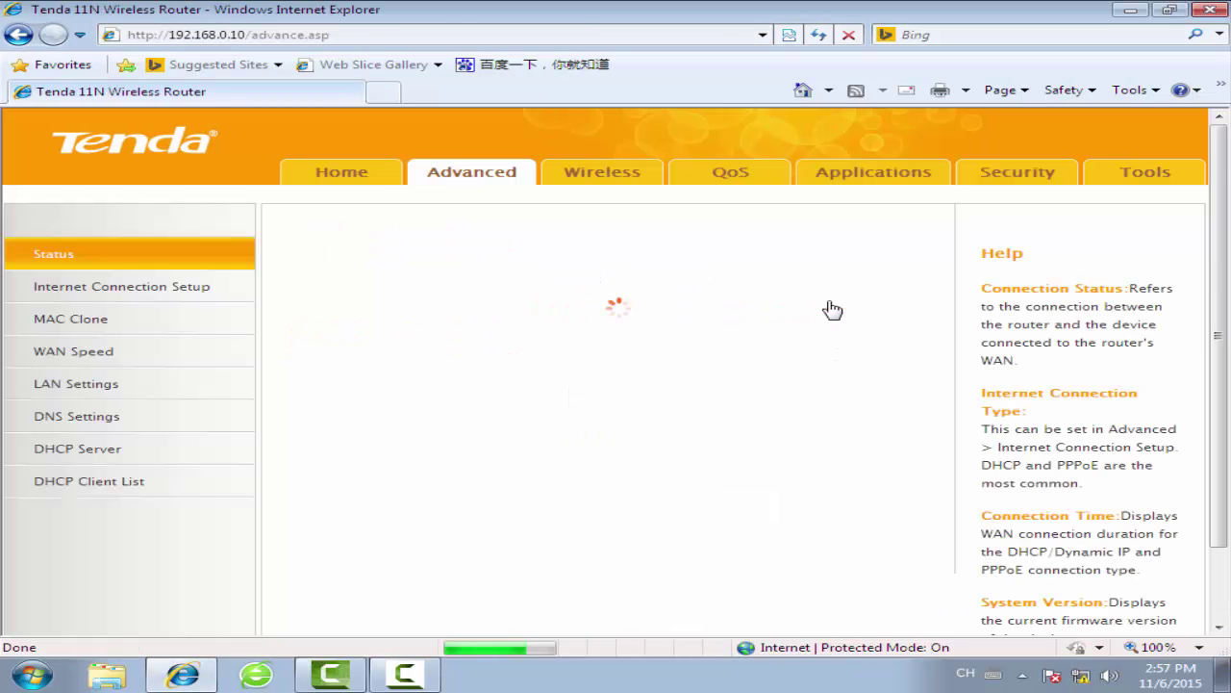
click(603, 187)
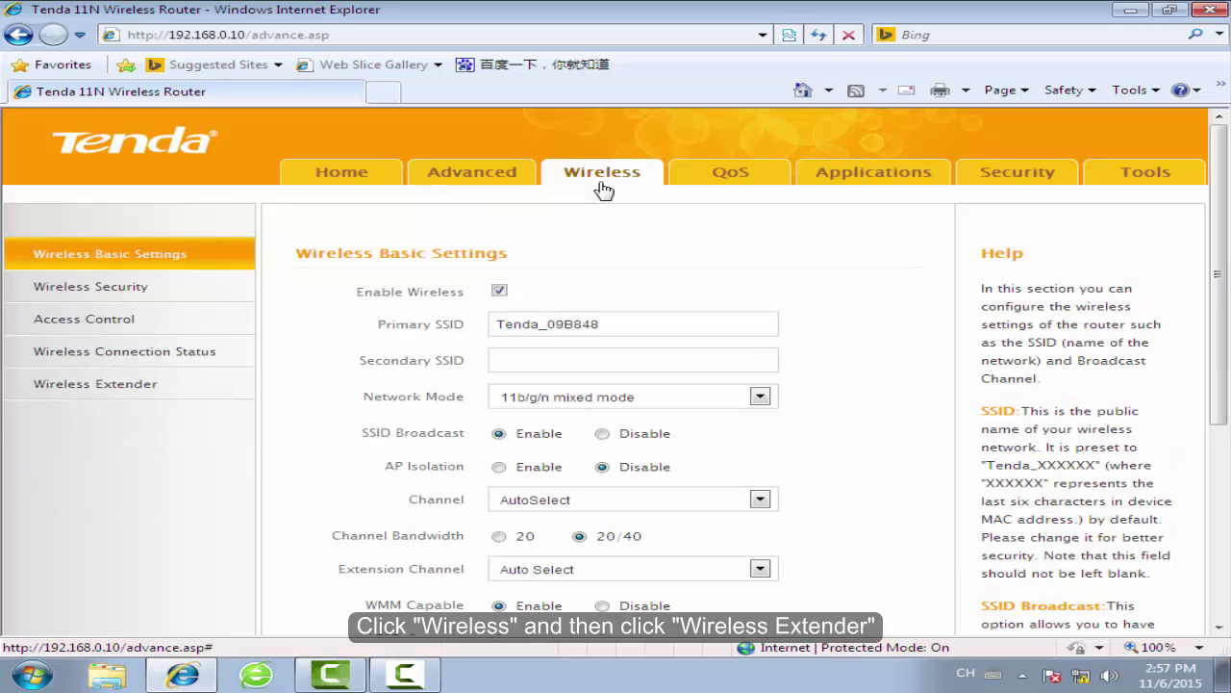
click(74, 399)
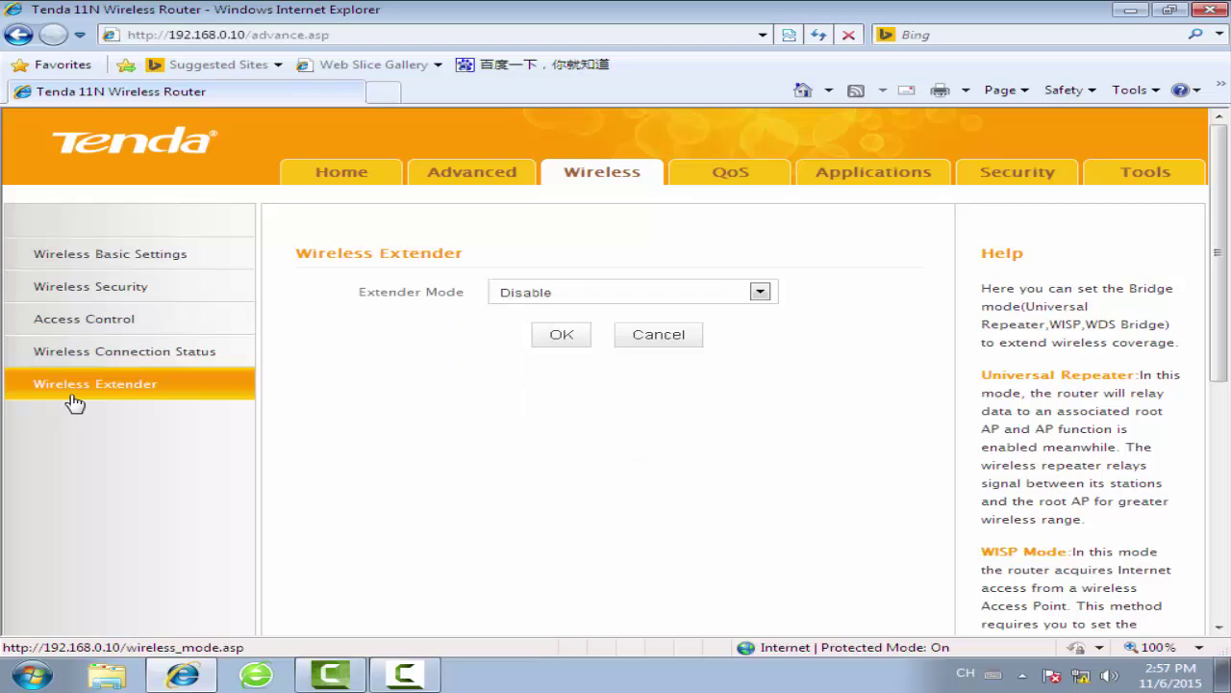
click(760, 292)
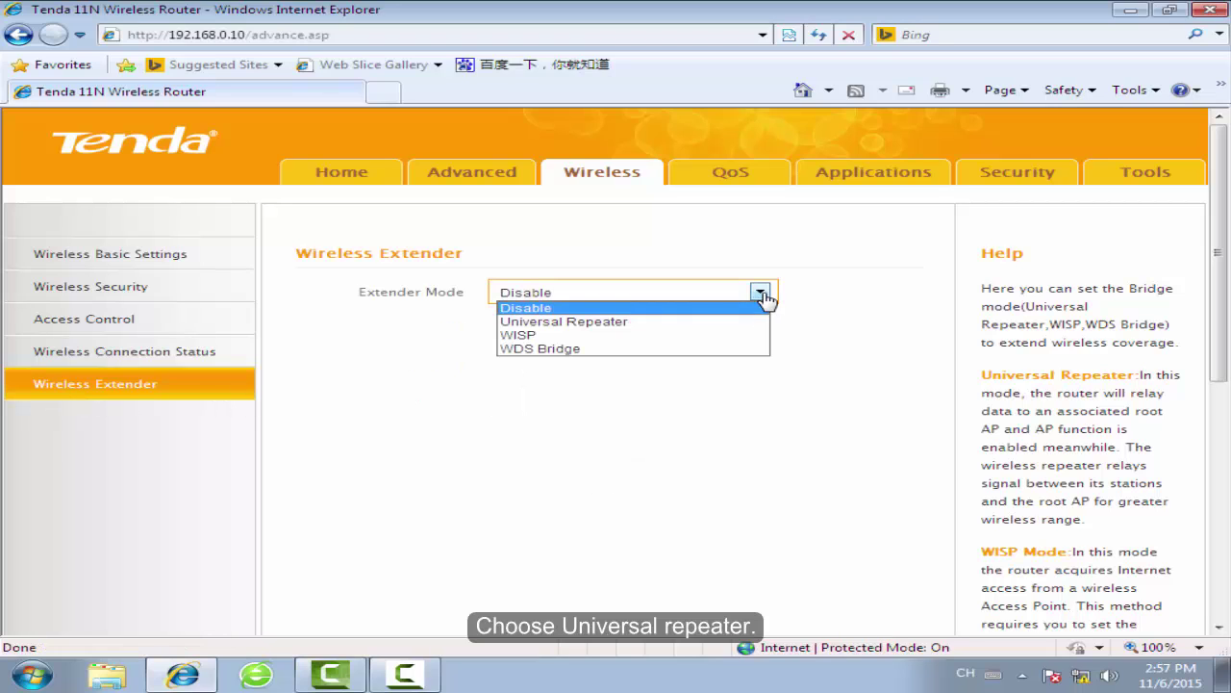
click(646, 330)
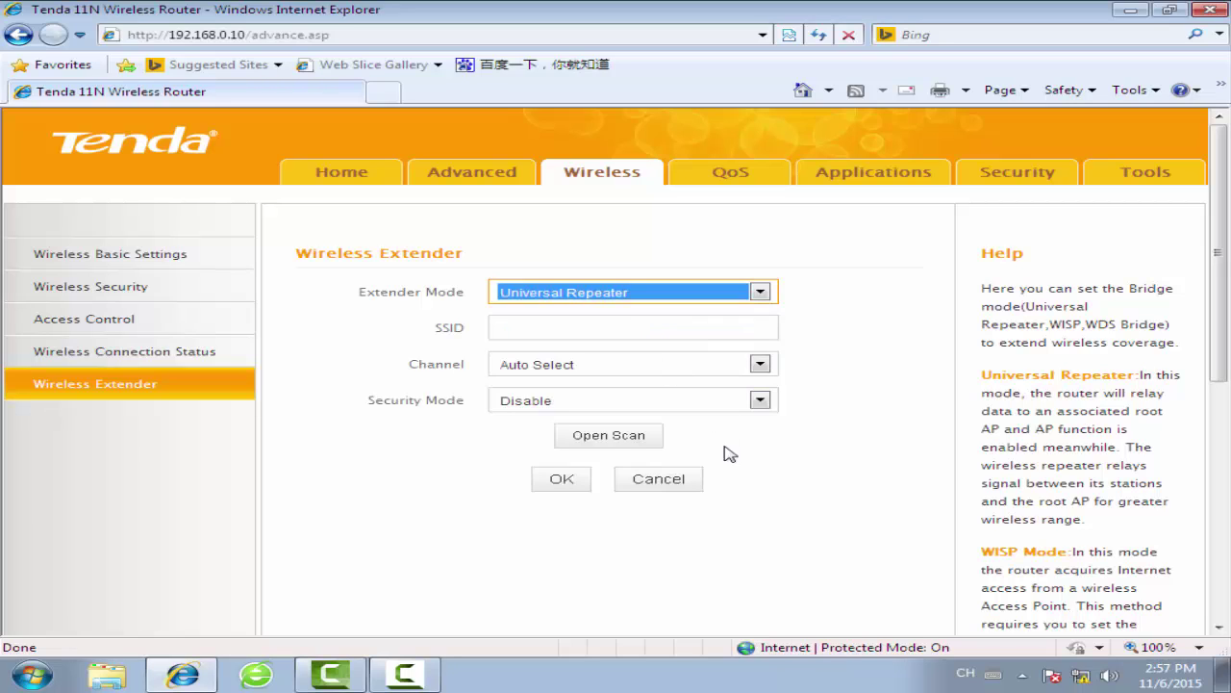
Scan for networks and select Tenda_abc on channel 11 as the network to repeat
click(606, 443)
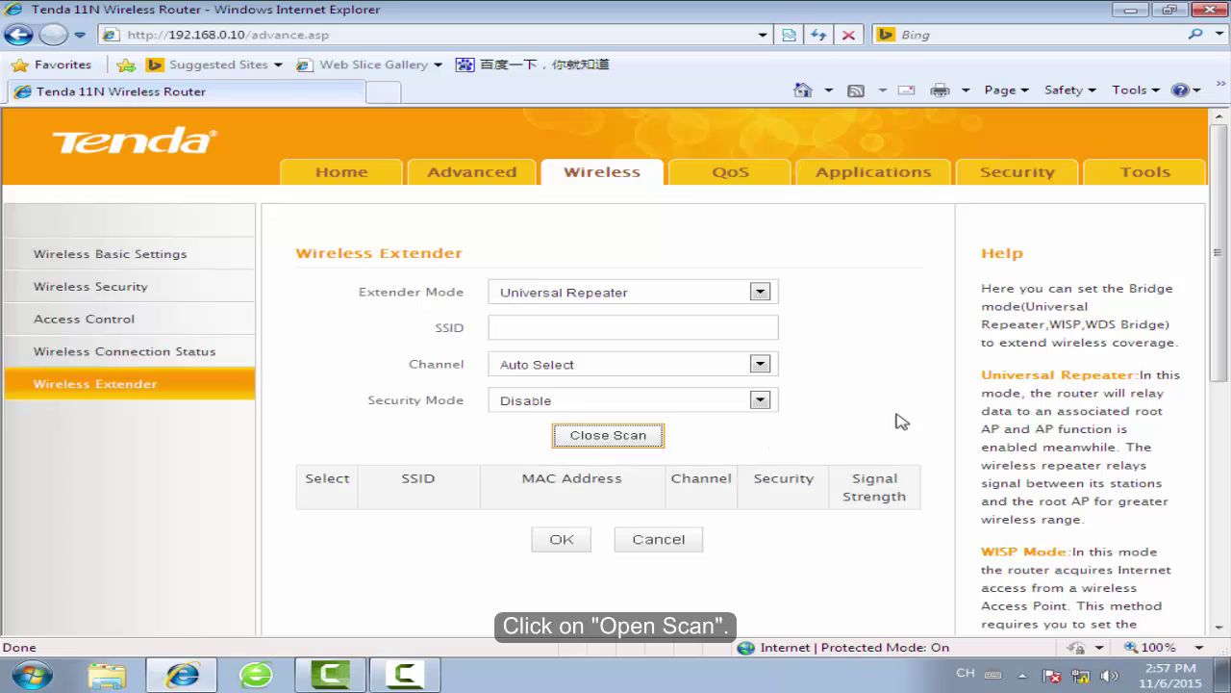
drag(1227, 274, 1221, 312)
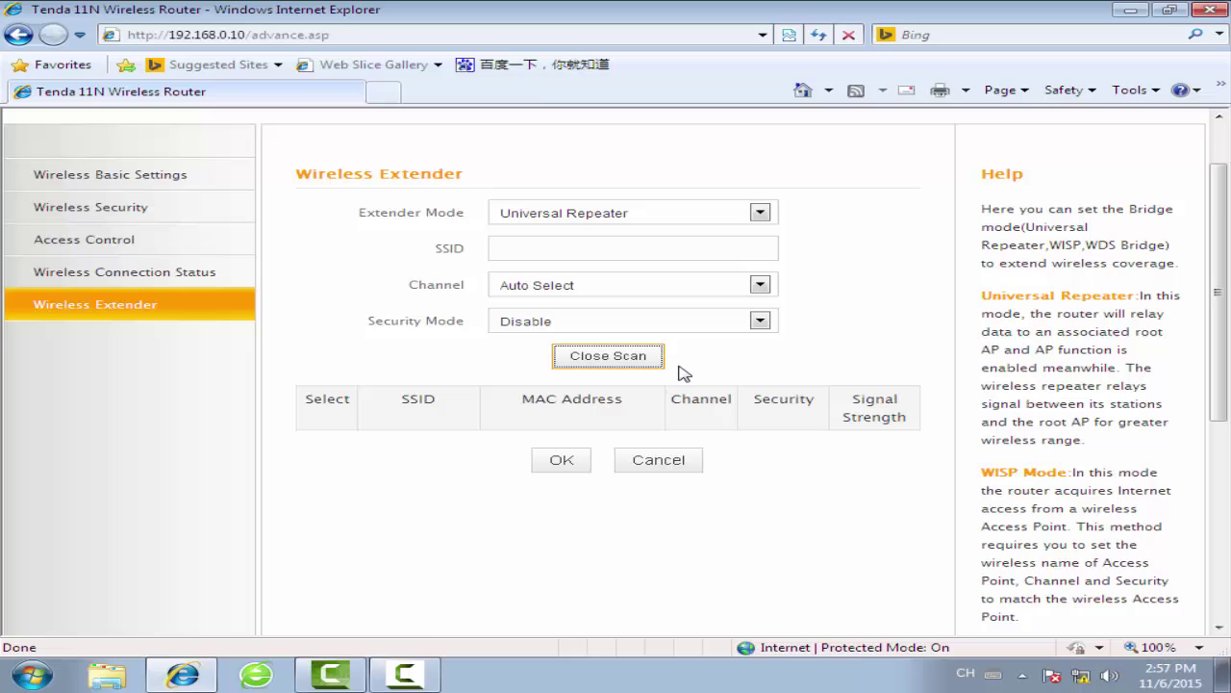
drag(1222, 259, 1220, 322)
click(312, 522)
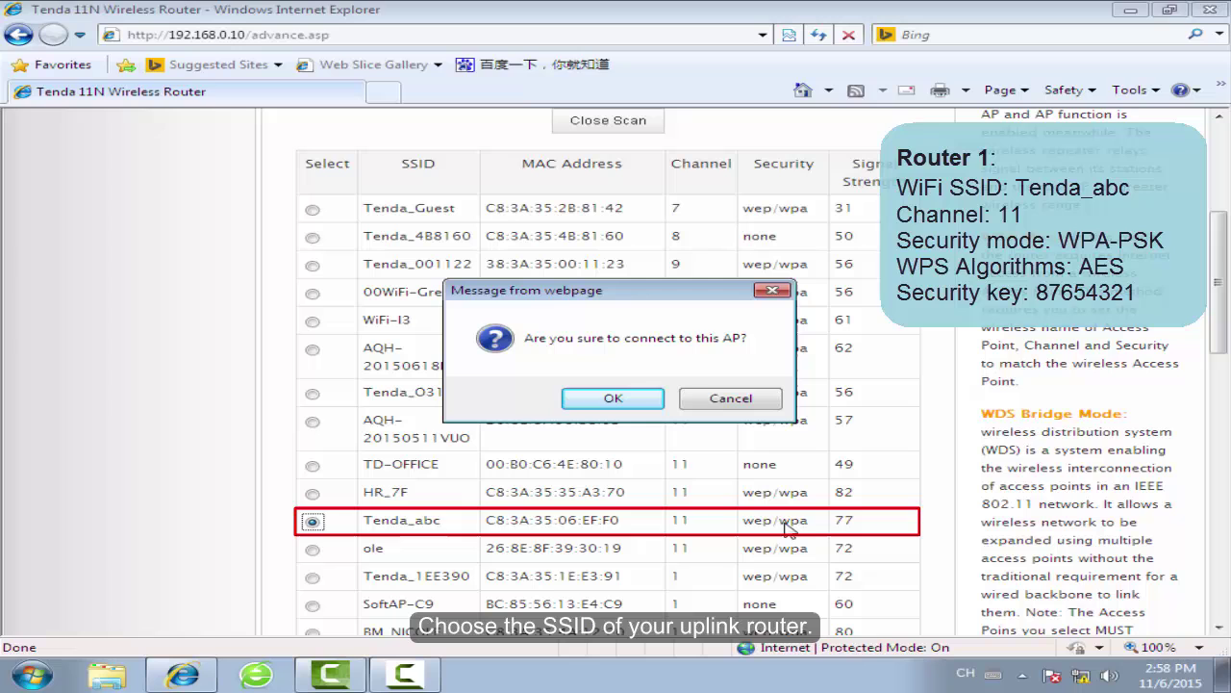
click(613, 400)
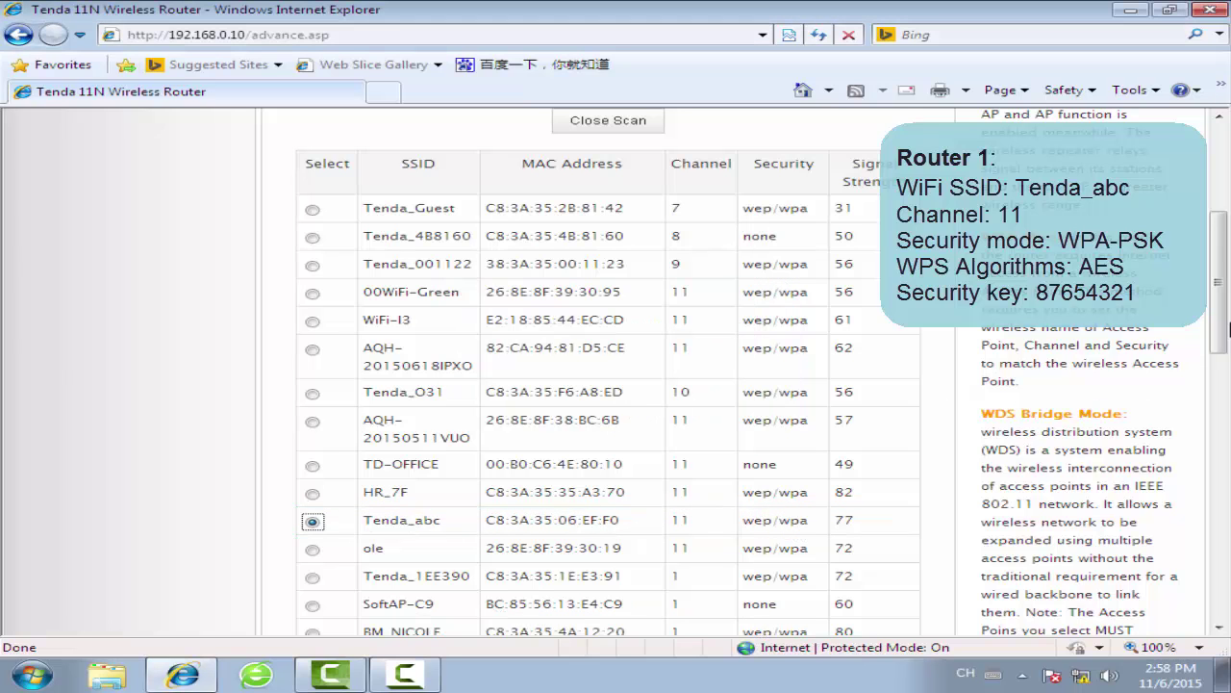
scroll(1230, 329, up, 3)
click(591, 320)
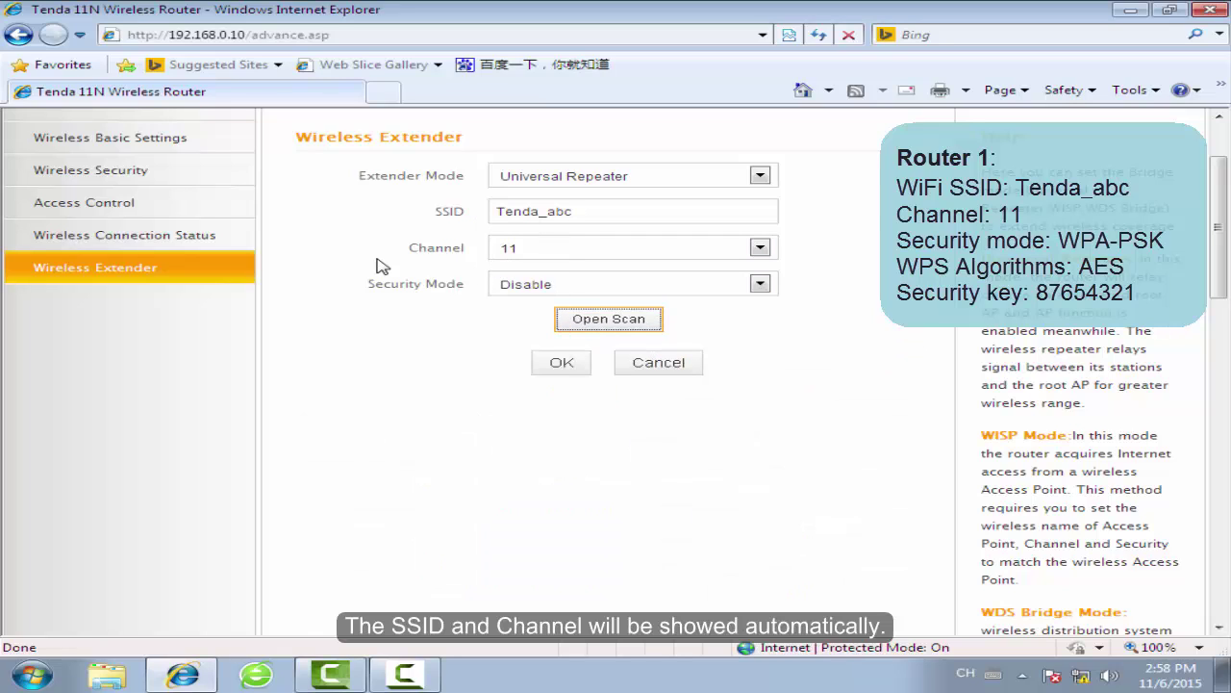
Set WPA-PSK security with AES, enter Router 1's security key, and save
click(762, 285)
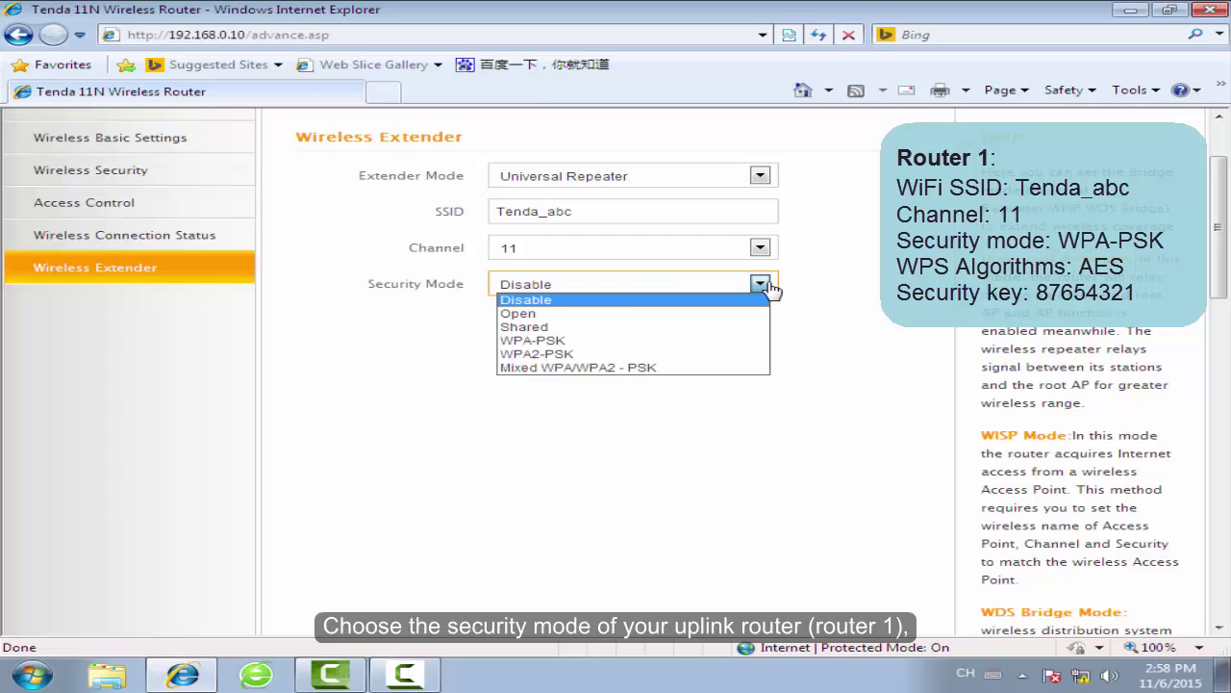
click(666, 343)
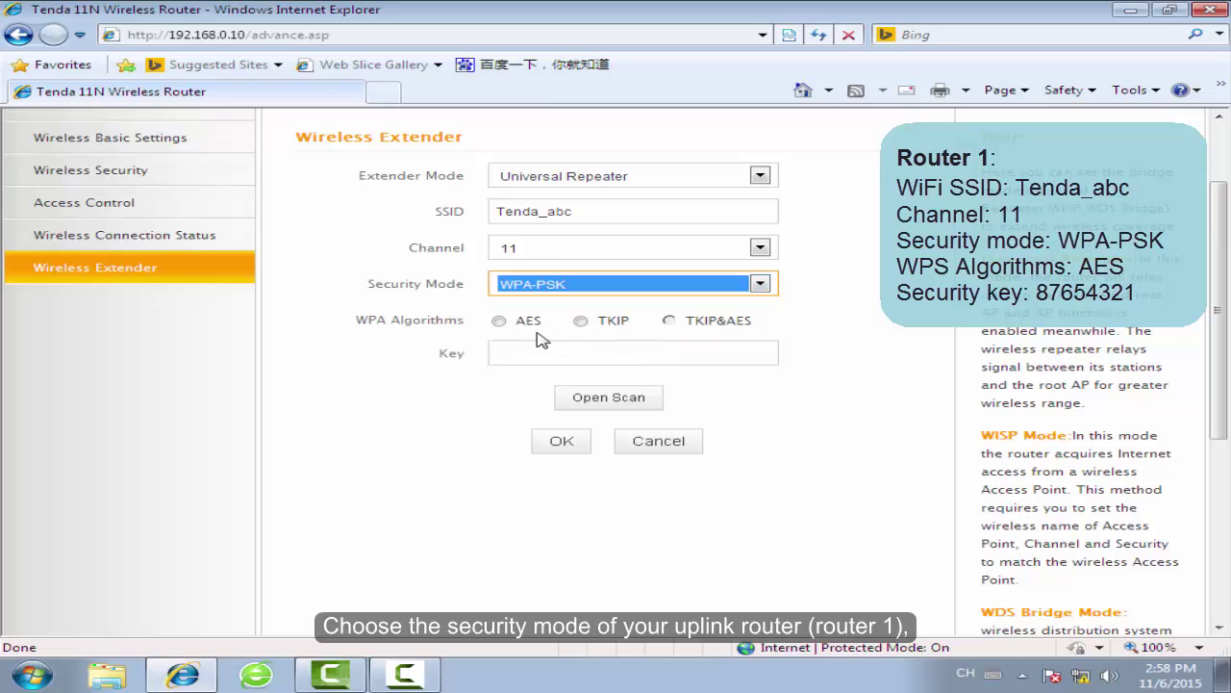
click(500, 324)
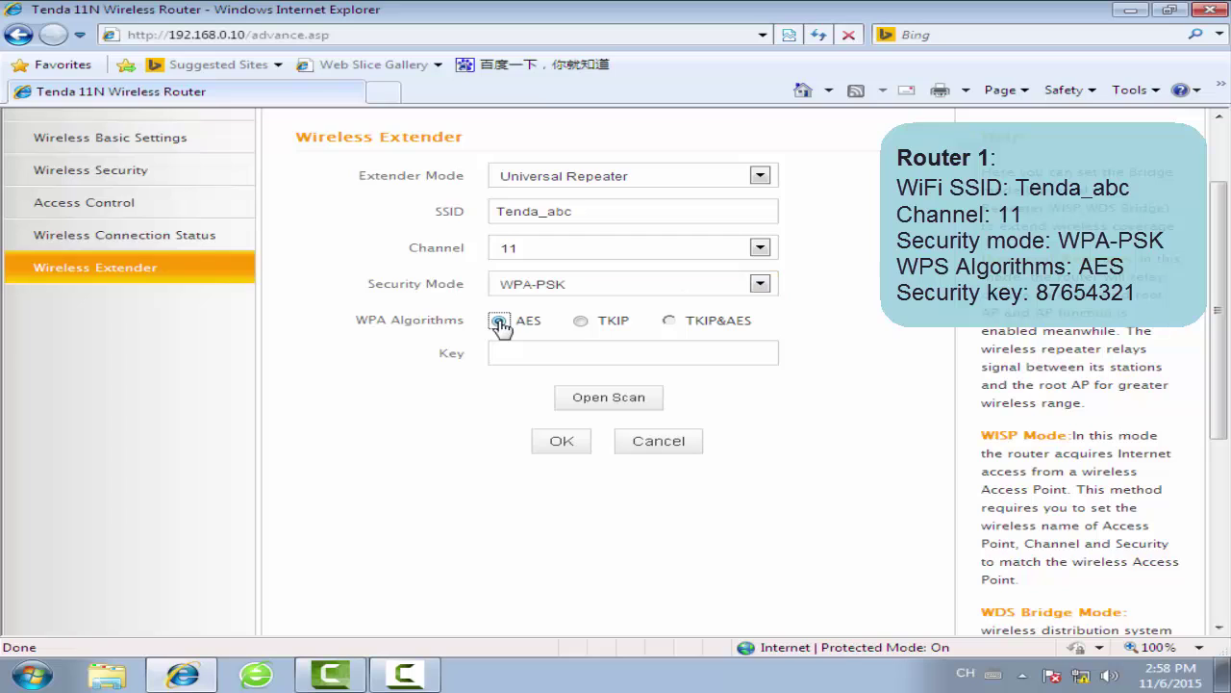
click(567, 352)
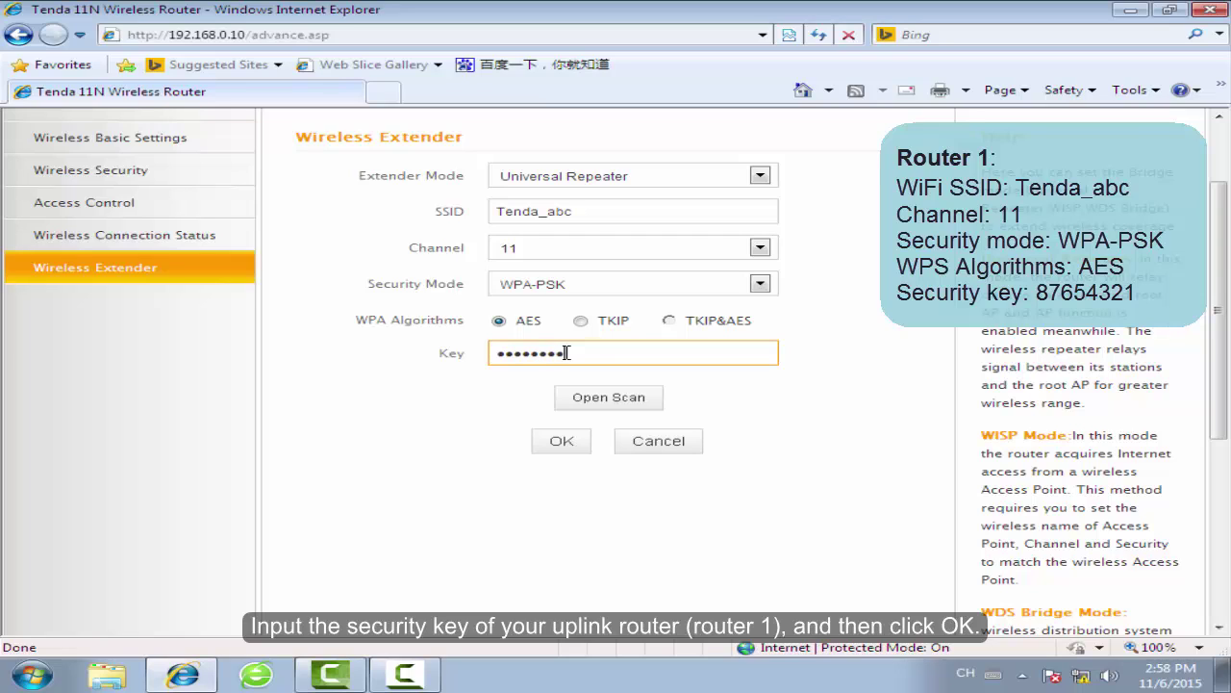
text(87654321)
click(548, 453)
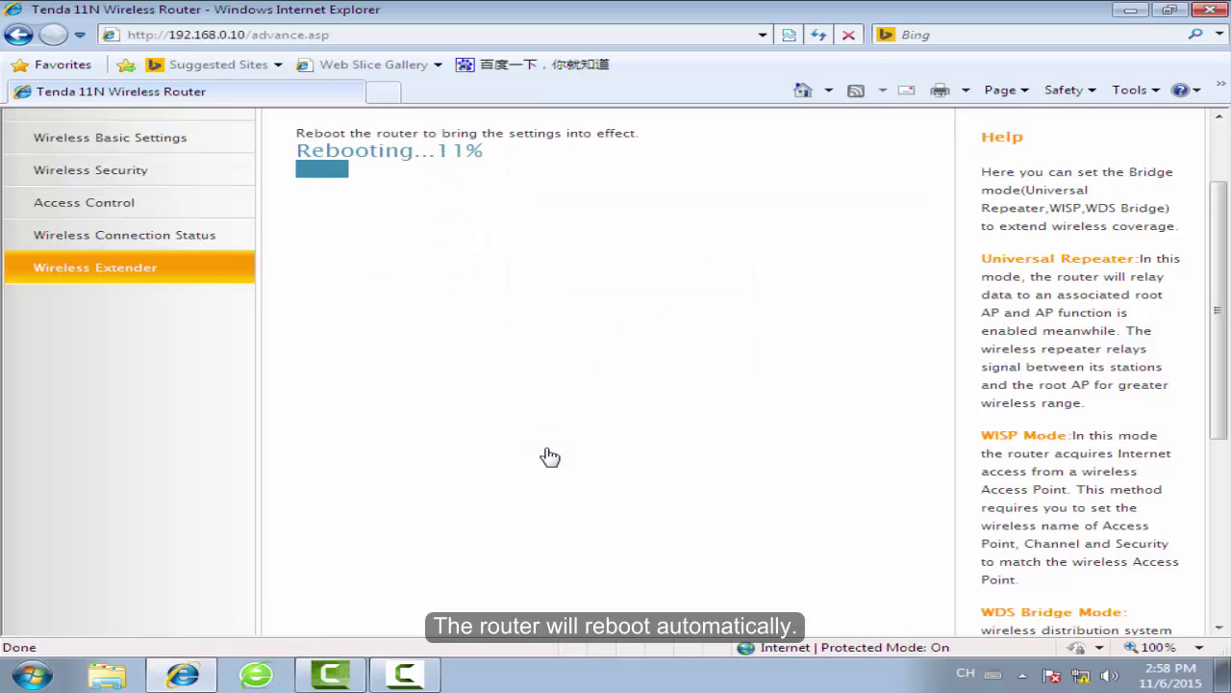
Wait for the router reboot progress to reach 100%
scroll(1220, 385, up, 2)
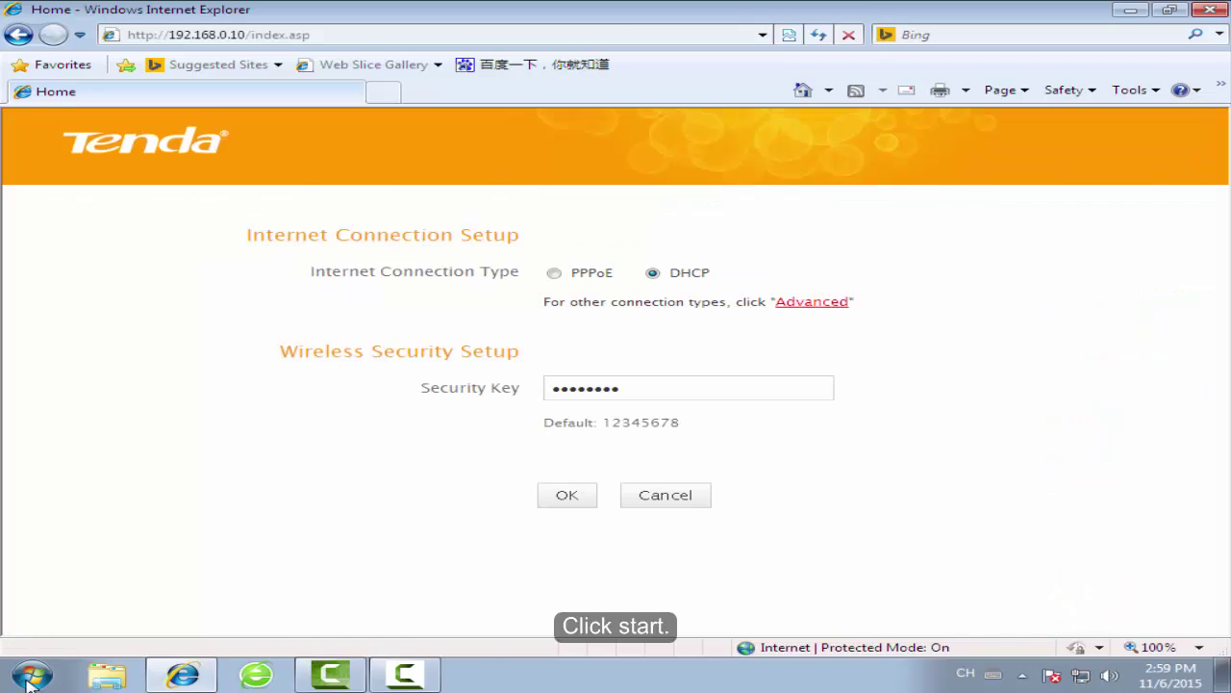
Open the Run dialog via Start > All Programs > Accessories with cmd entered
click(32, 674)
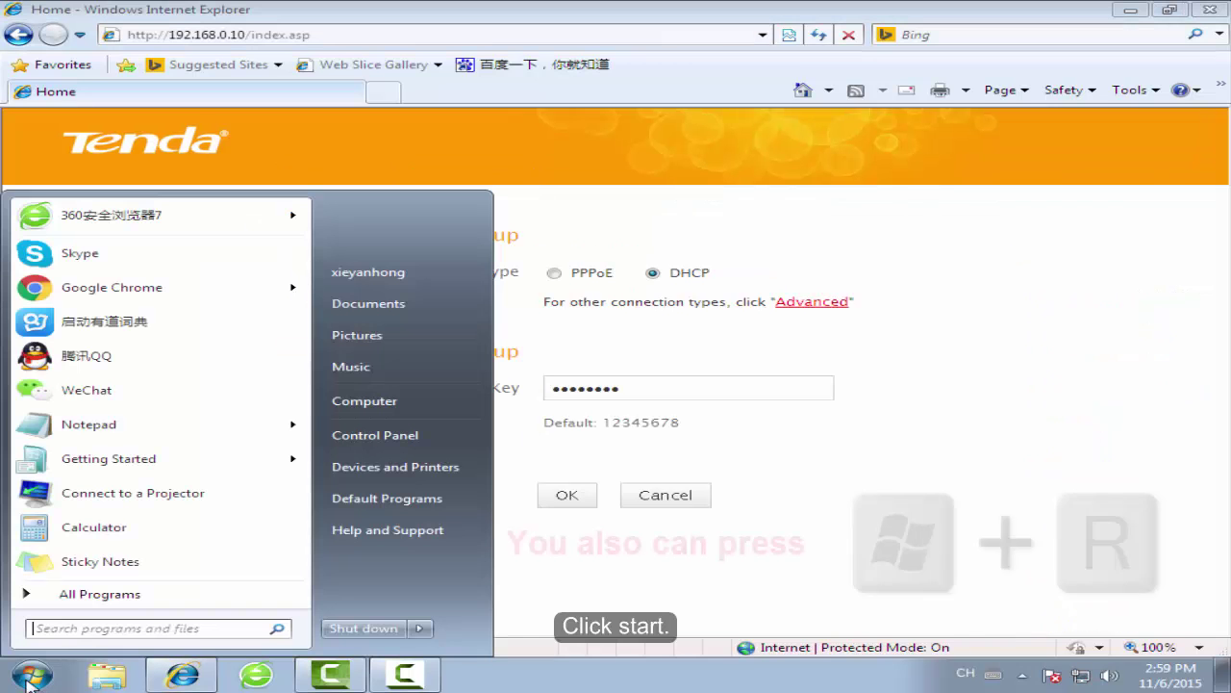
click(79, 595)
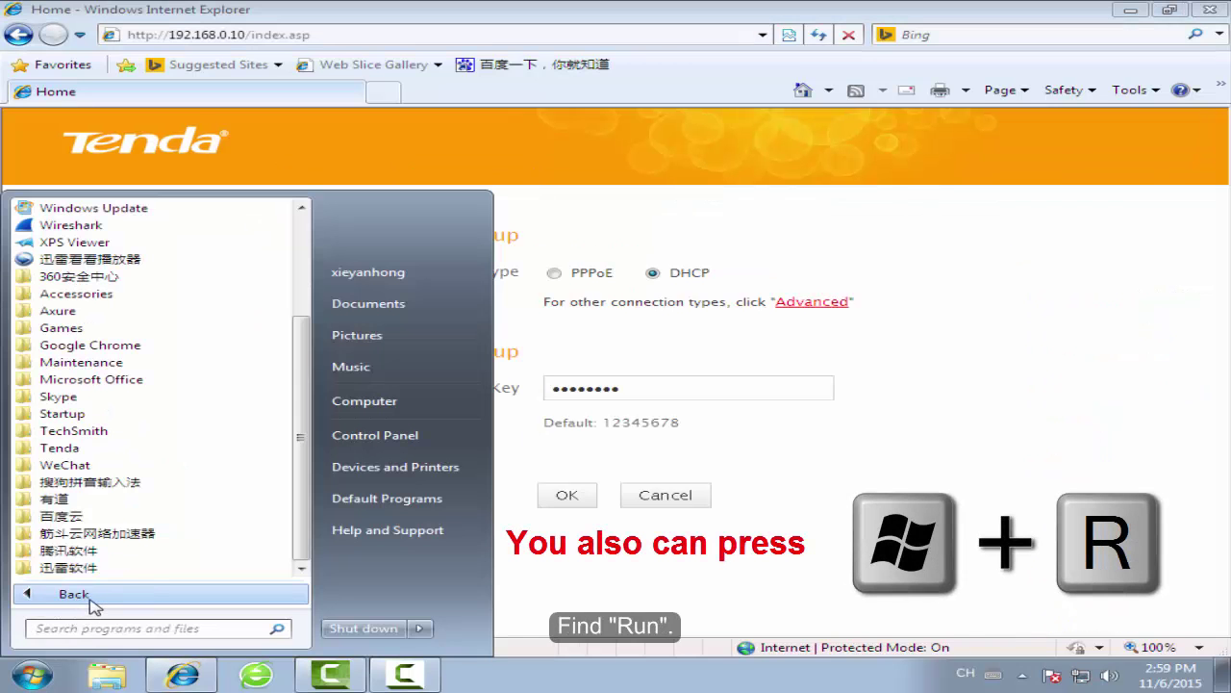
click(122, 293)
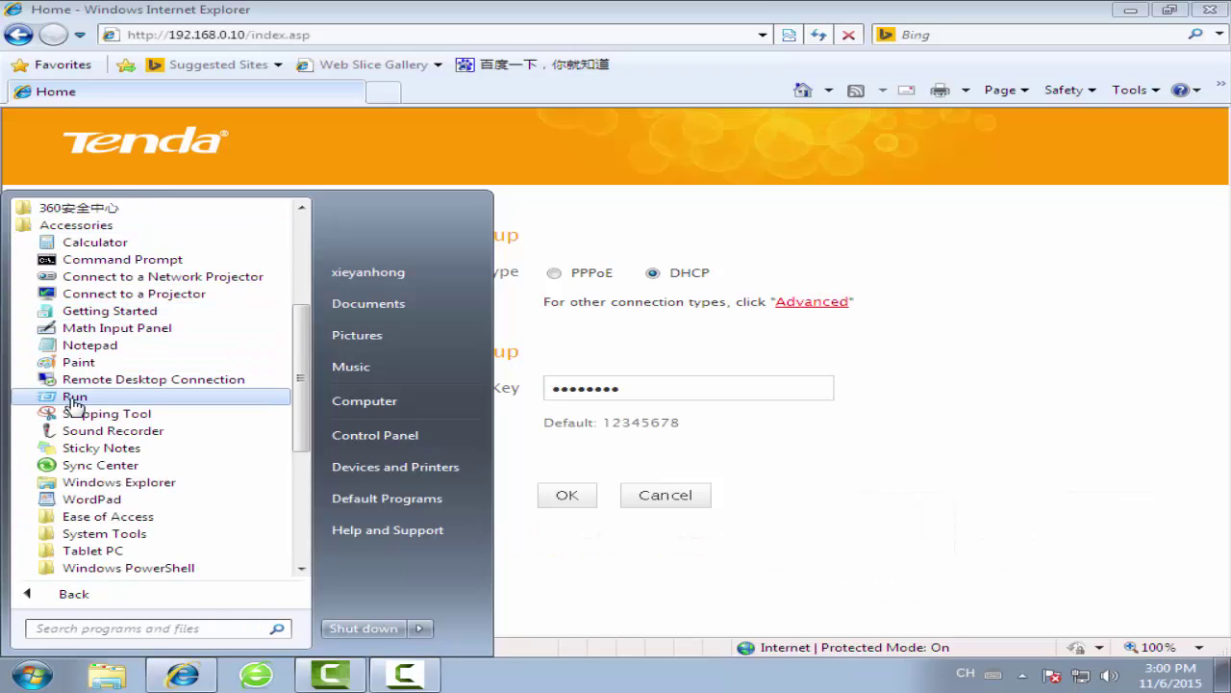
click(128, 397)
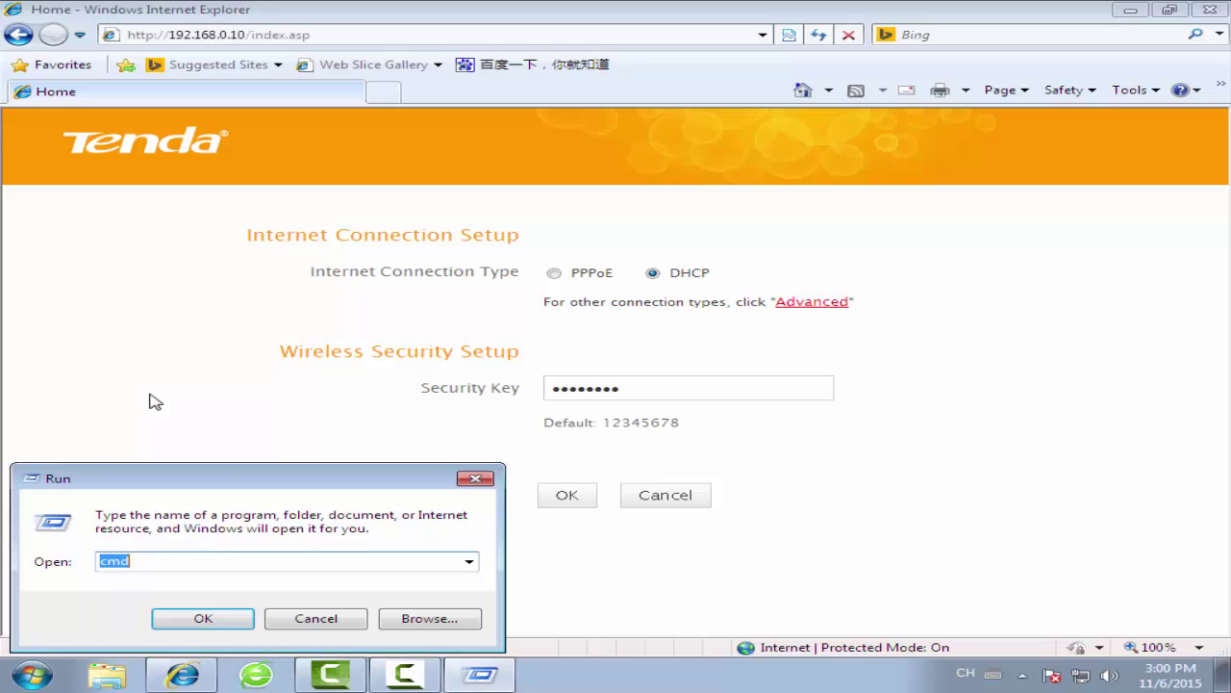
click(197, 558)
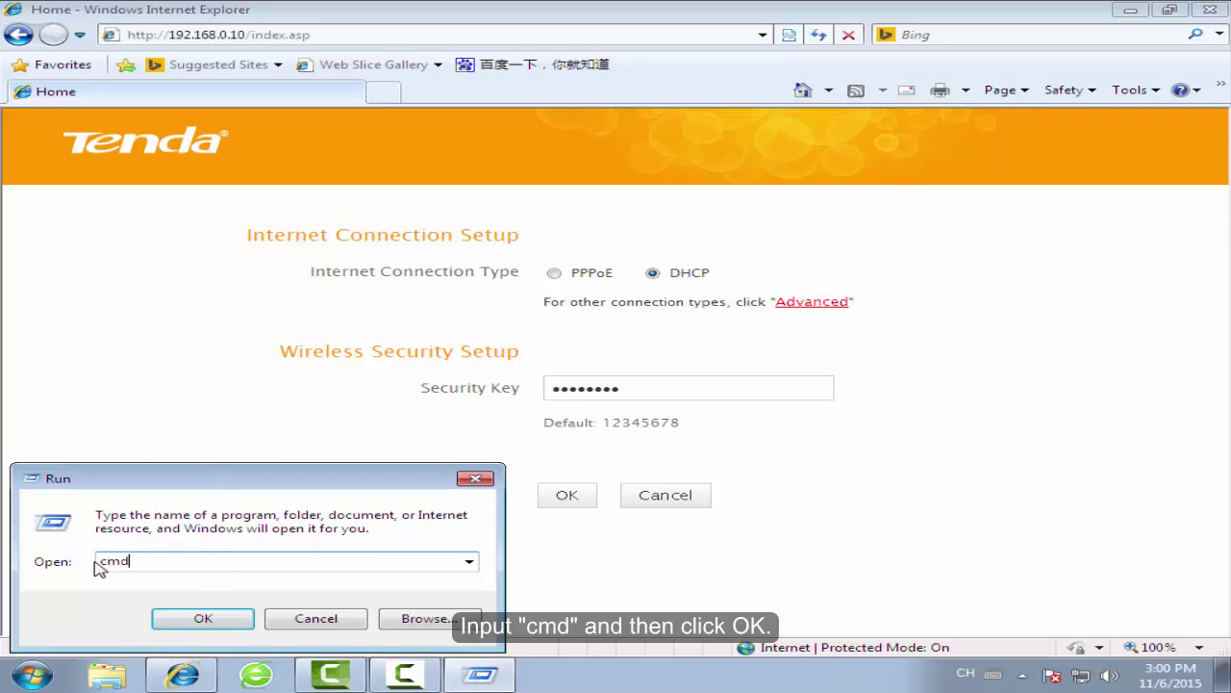
Run ping 192.168.0.1 in Command Prompt, getting 4 replies with 0% loss
click(203, 619)
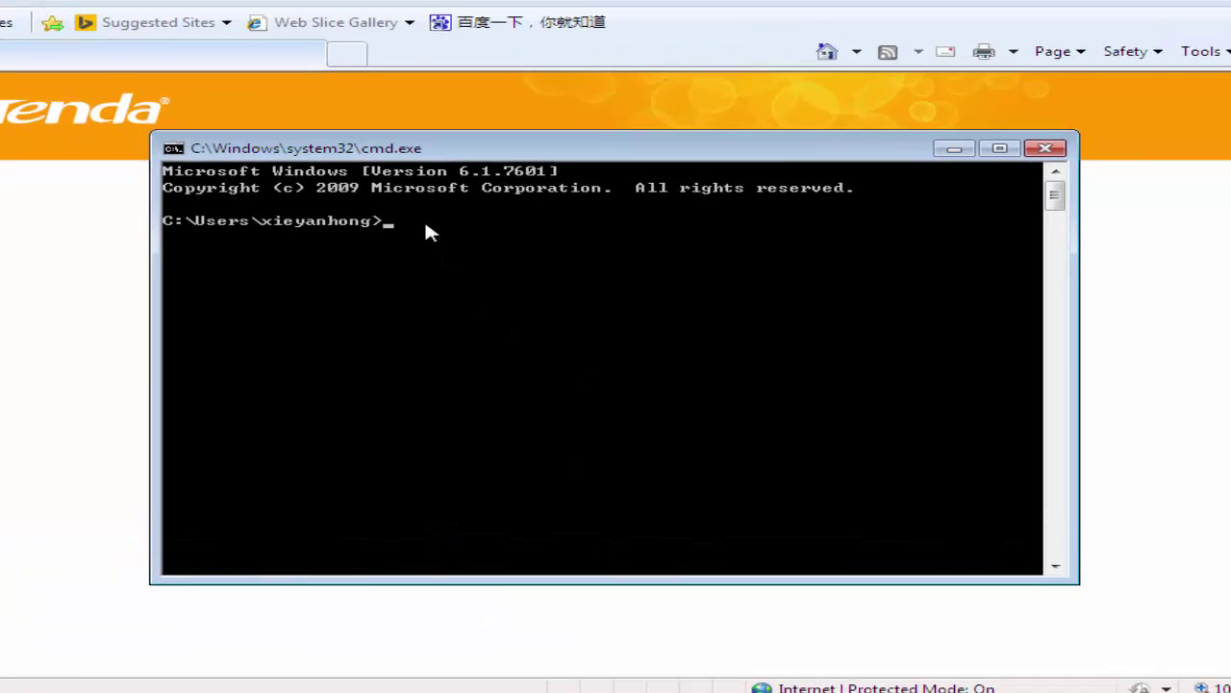
text(ping)
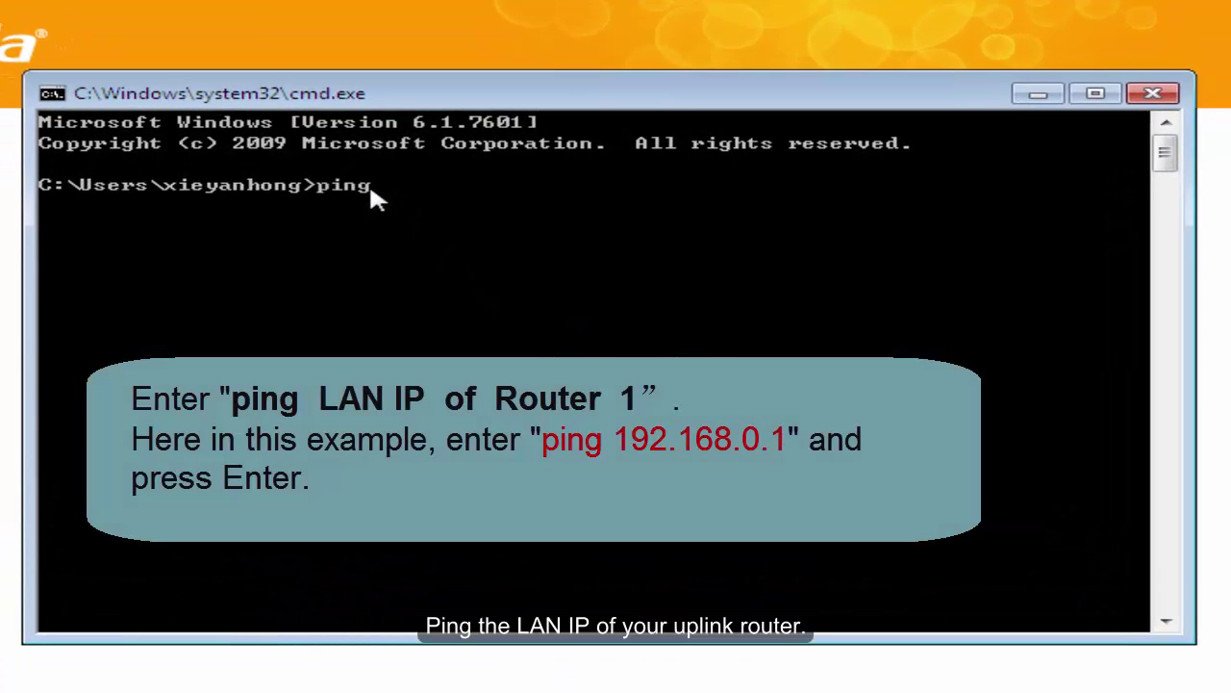
text( 192.168.0.1)
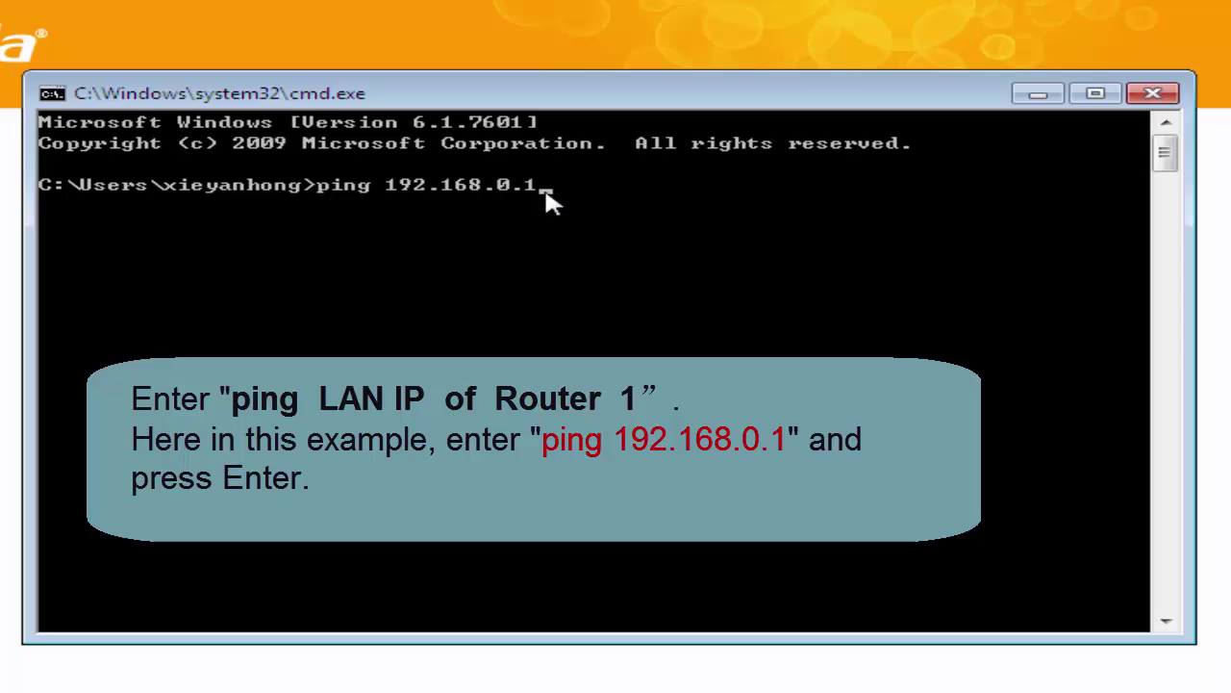
key(Return)
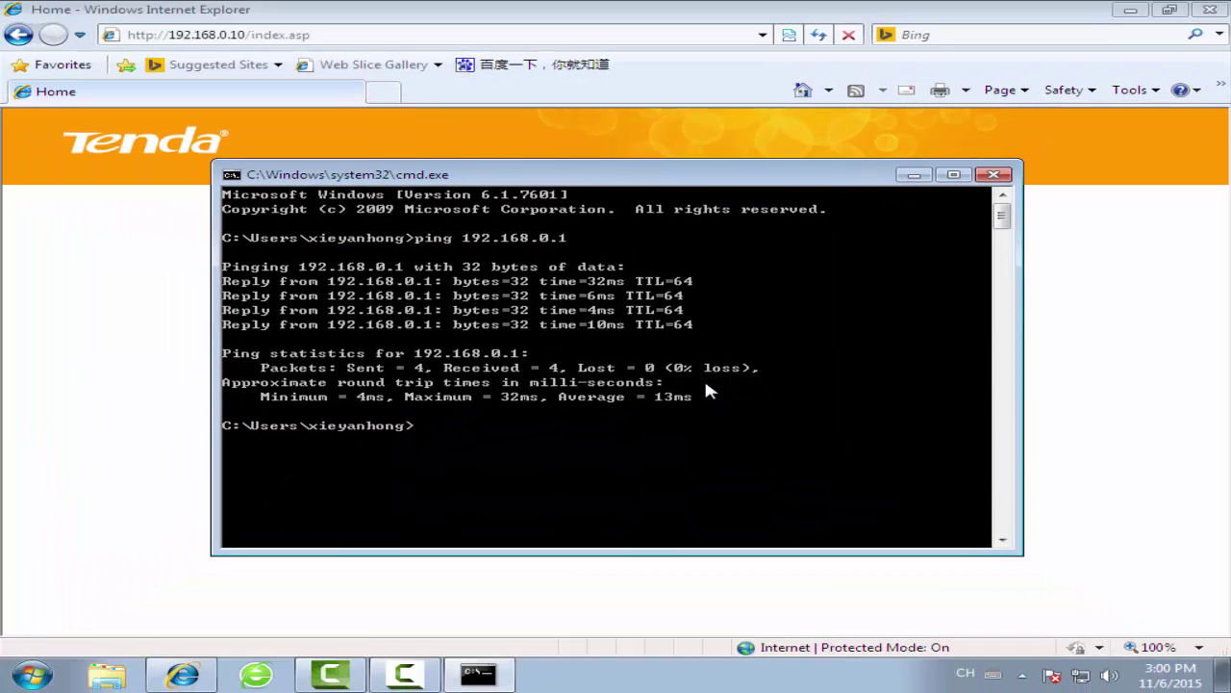
Close the console and open the router's Wireless Basic Settings showing Tenda_abc
click(998, 176)
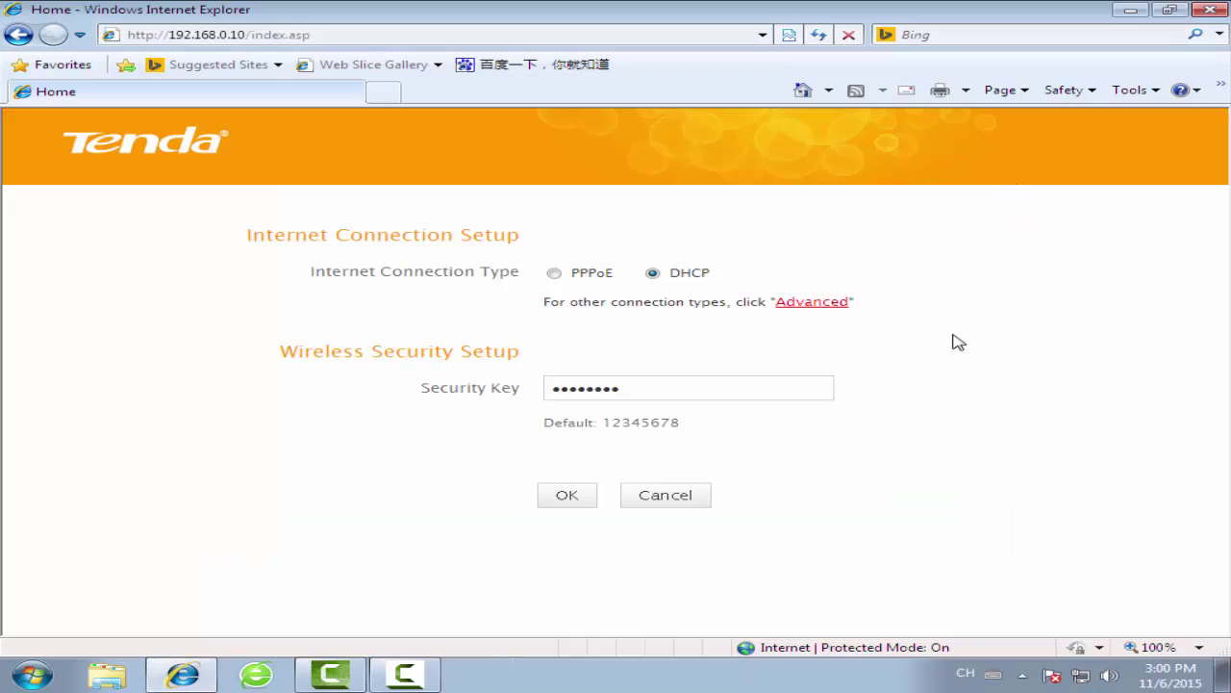
click(806, 303)
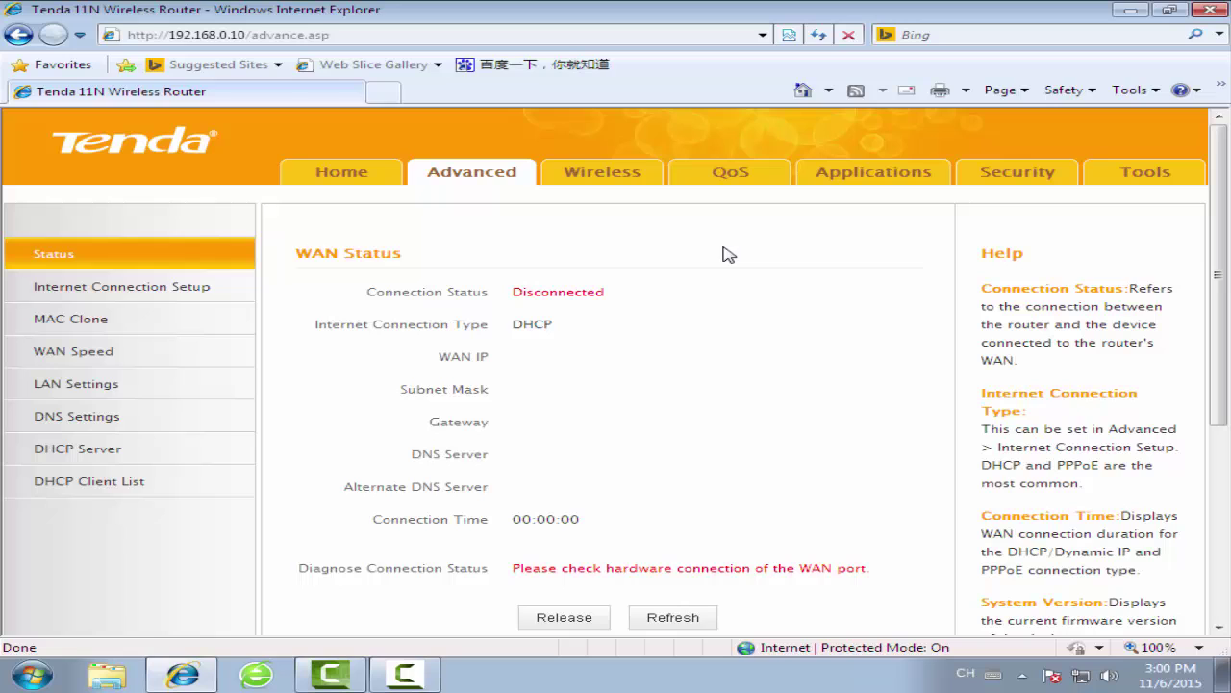
click(615, 186)
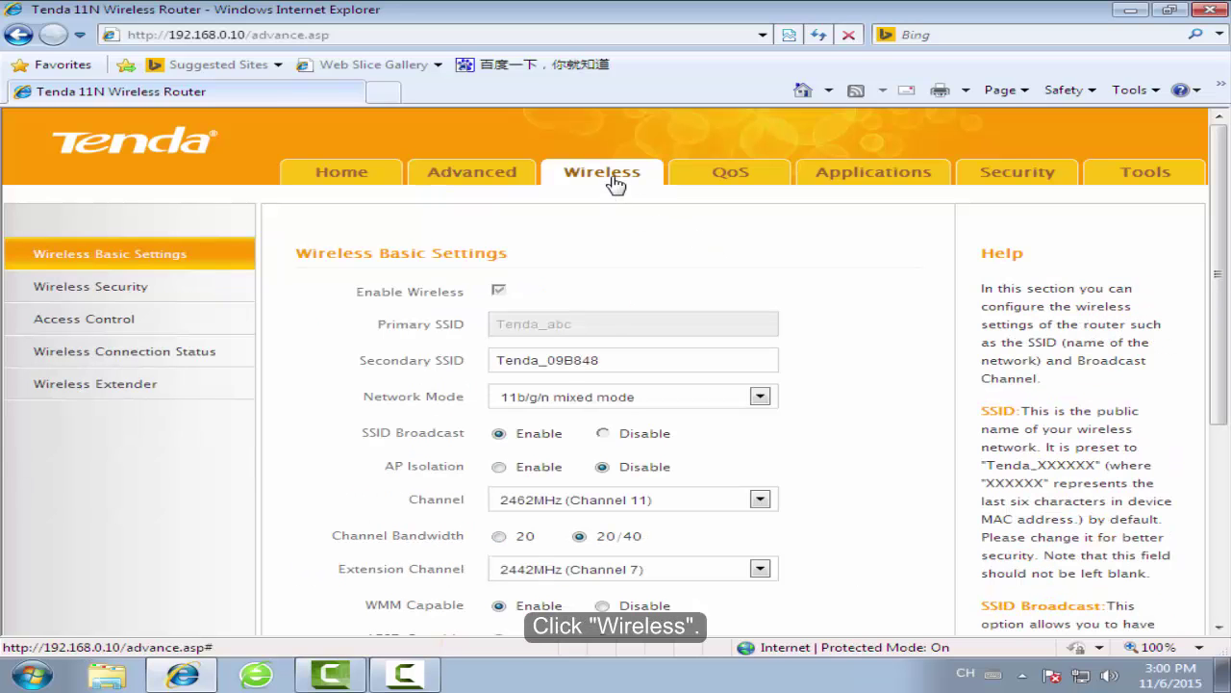
Replace the Secondary SSID Tenda_09B848 with Tenda_123 and save it
click(635, 358)
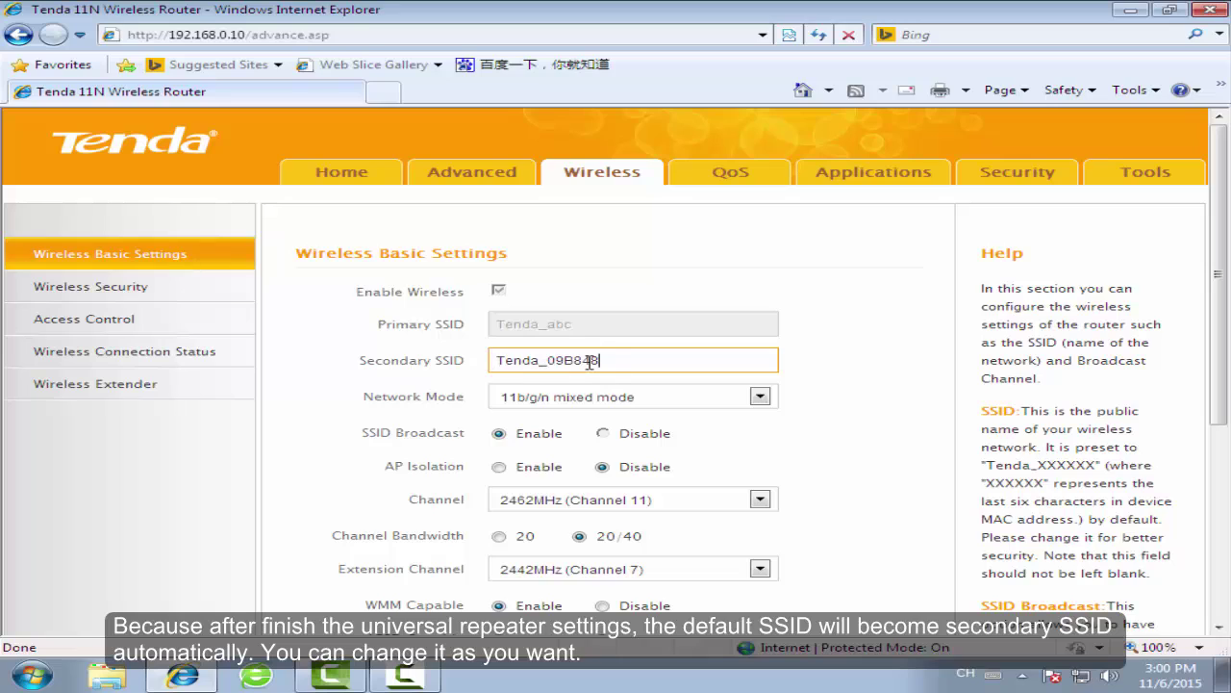
key(BackSpace)
key(BackSpace)
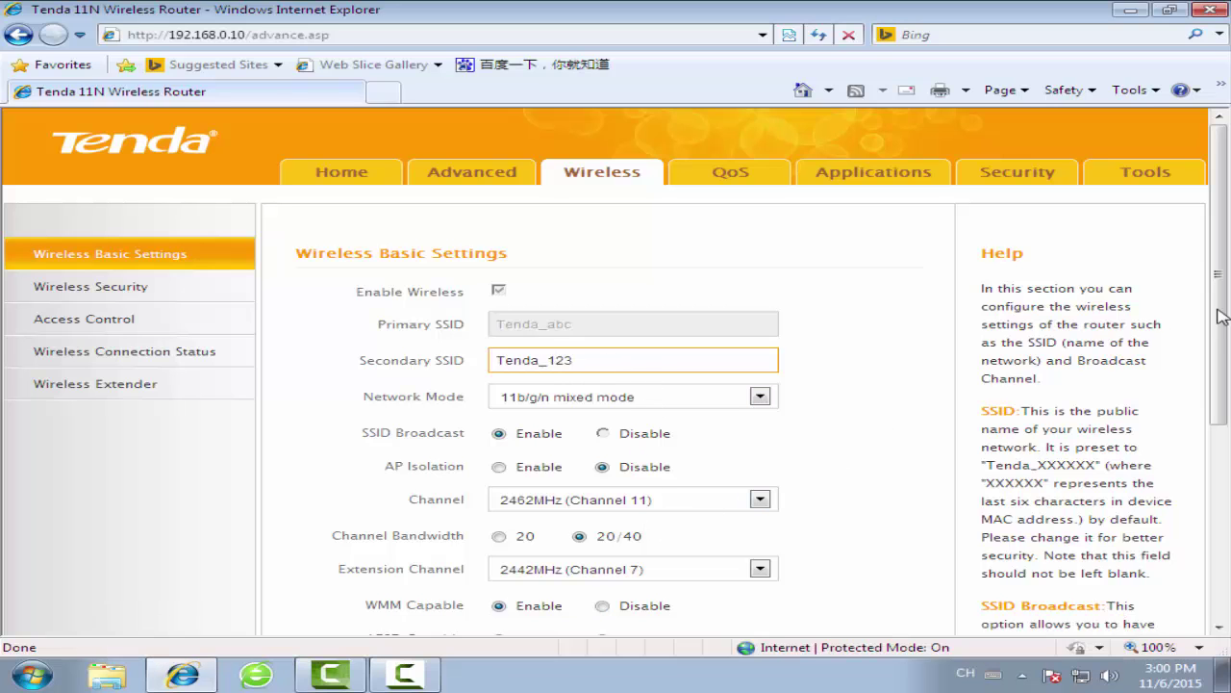
scroll(1221, 317, down, 1)
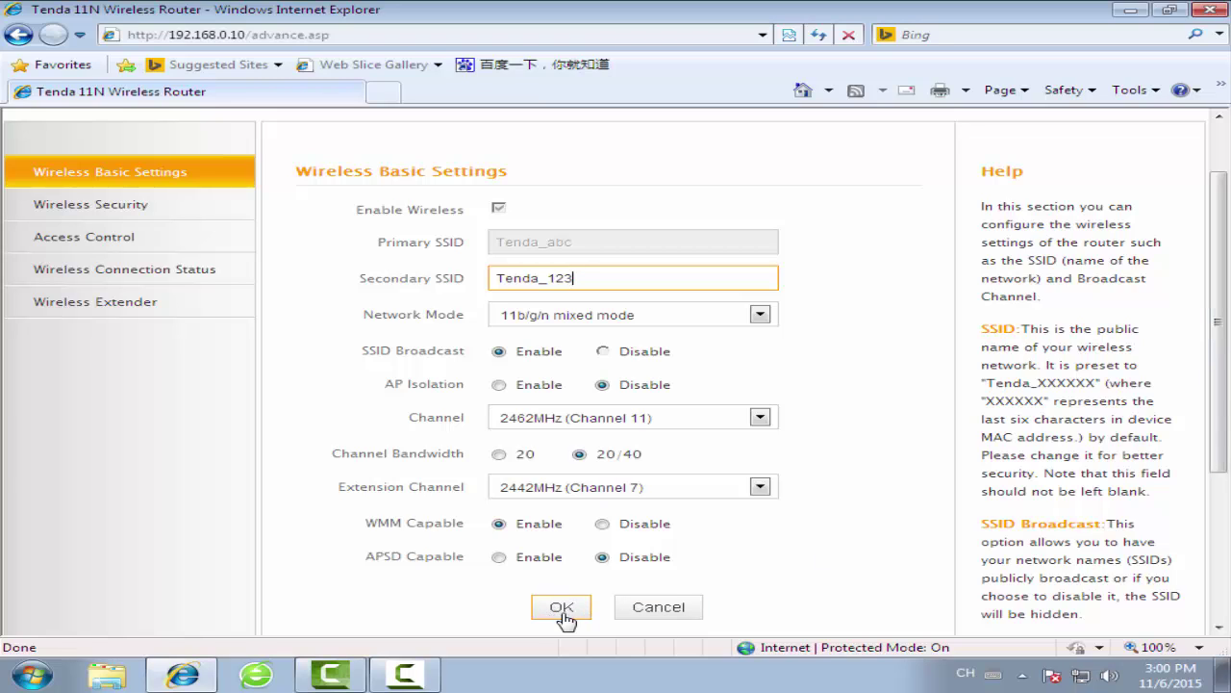
click(562, 613)
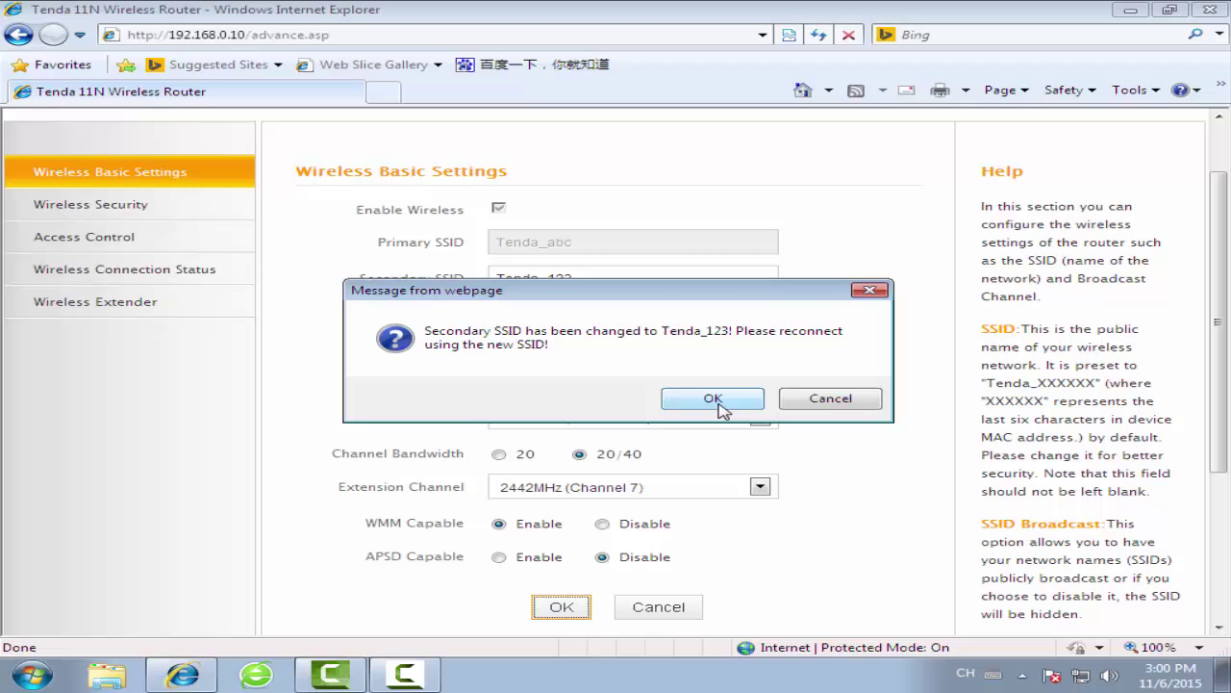
click(713, 399)
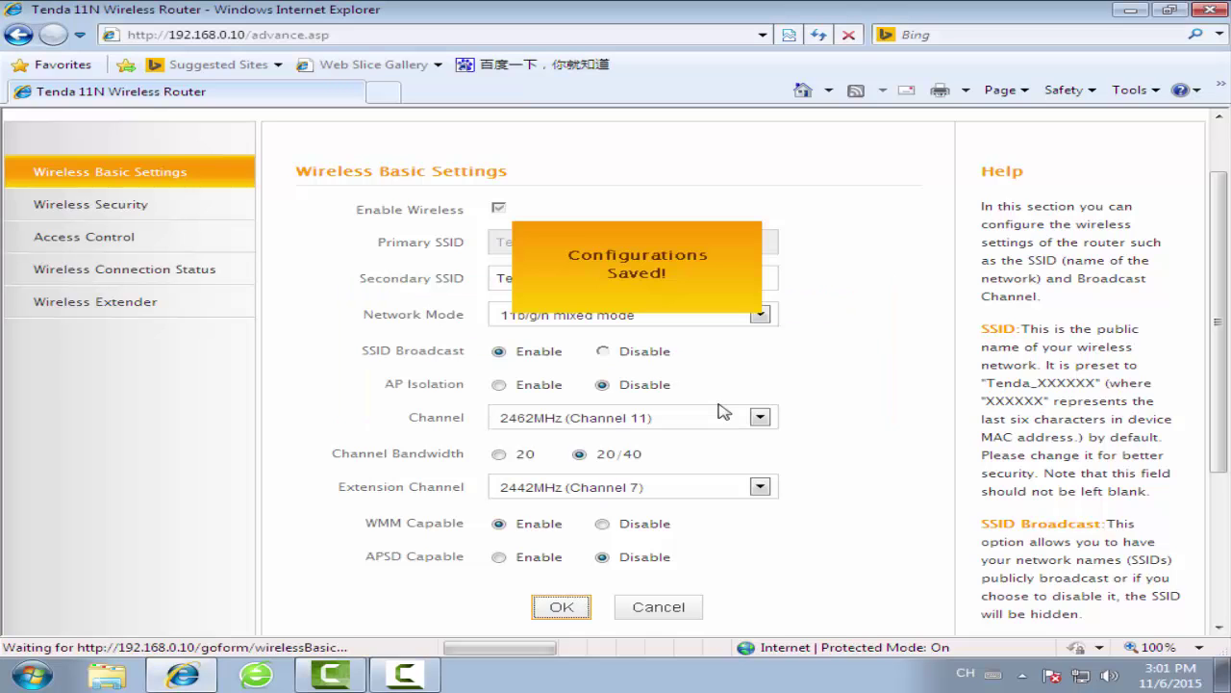
Bring up the Wireless Security settings for the Tenda_123 SSID
click(73, 212)
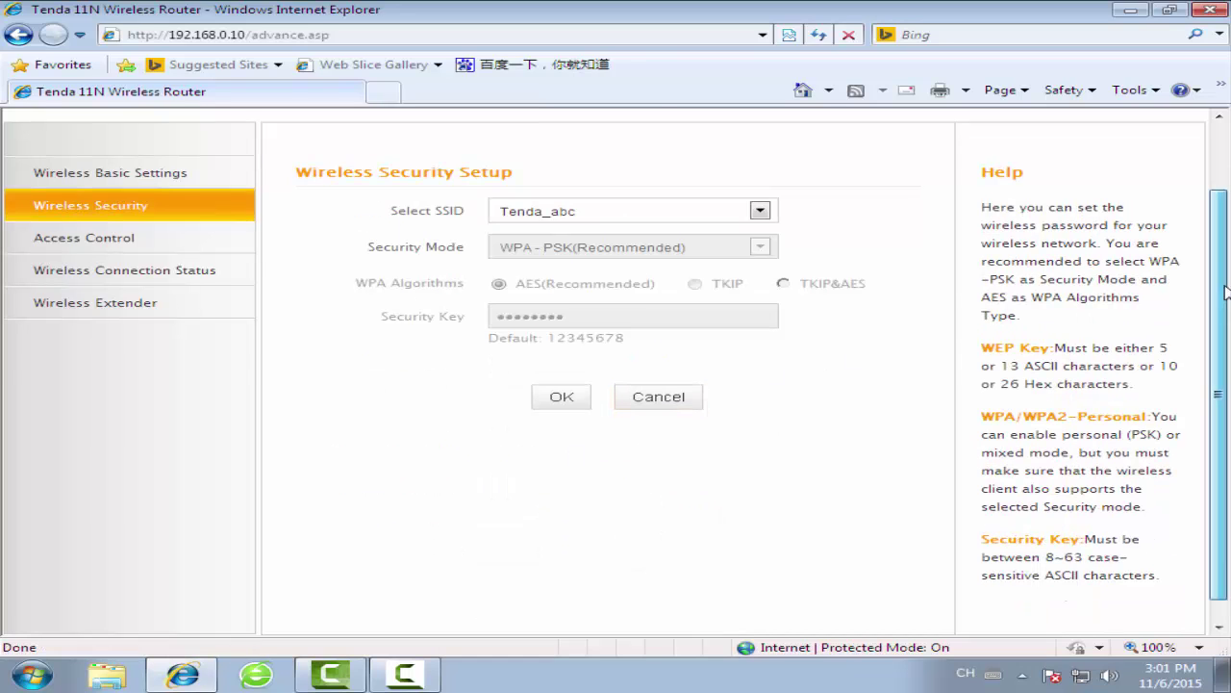
scroll(1227, 294, up, 1)
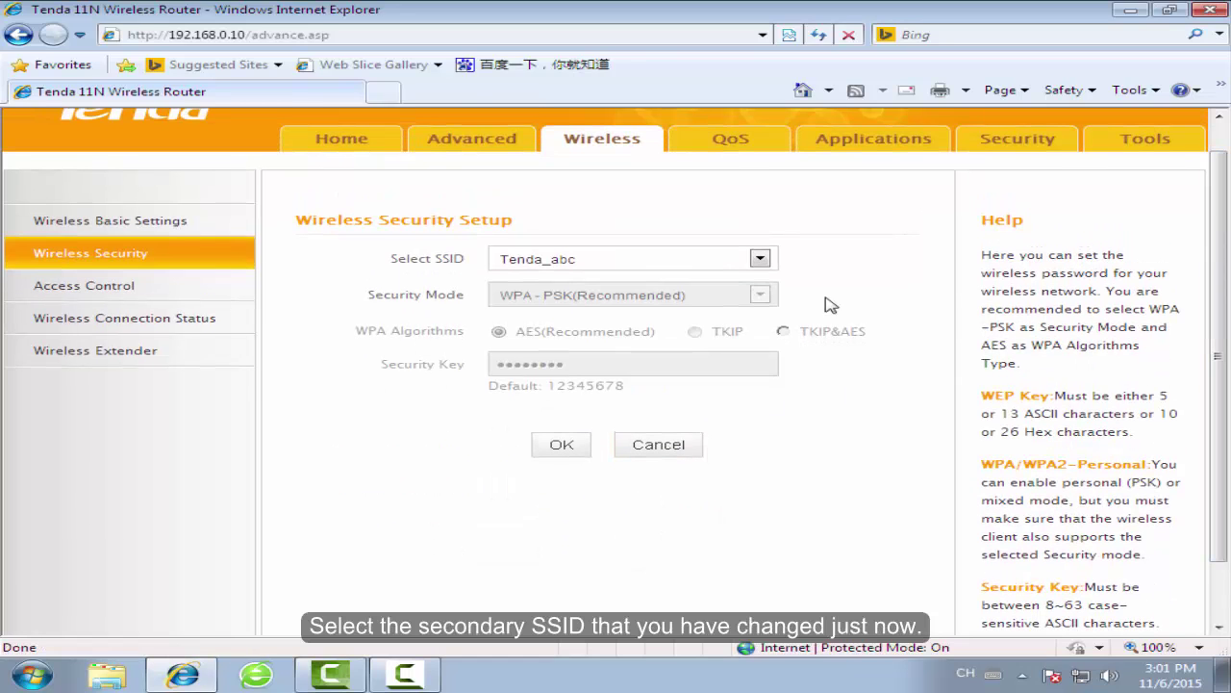
click(760, 259)
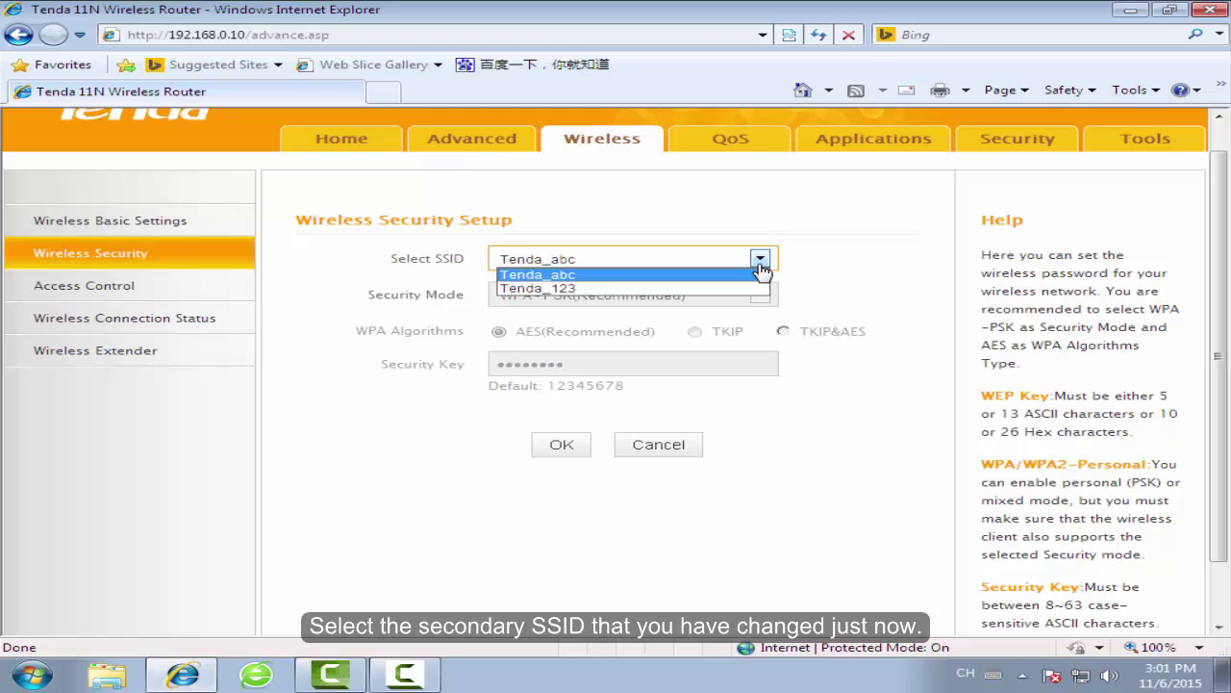
click(699, 289)
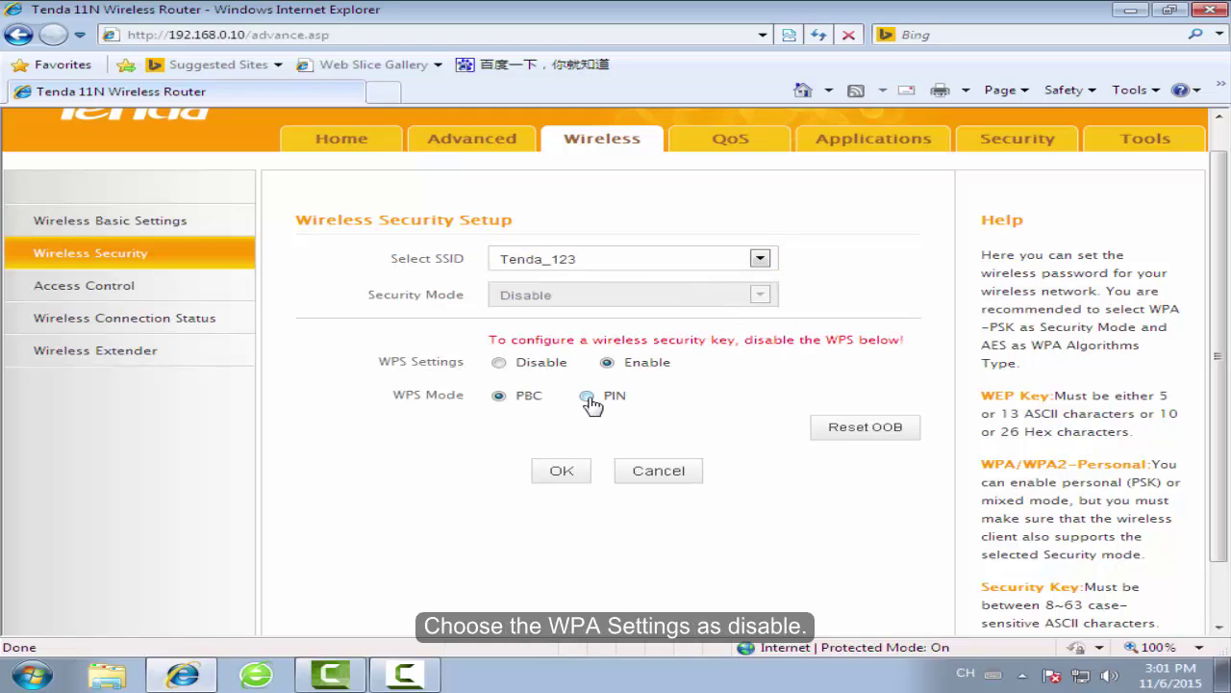
Disable WPS for Tenda_123 and replace its WPA-PSK security key with a new one
click(502, 365)
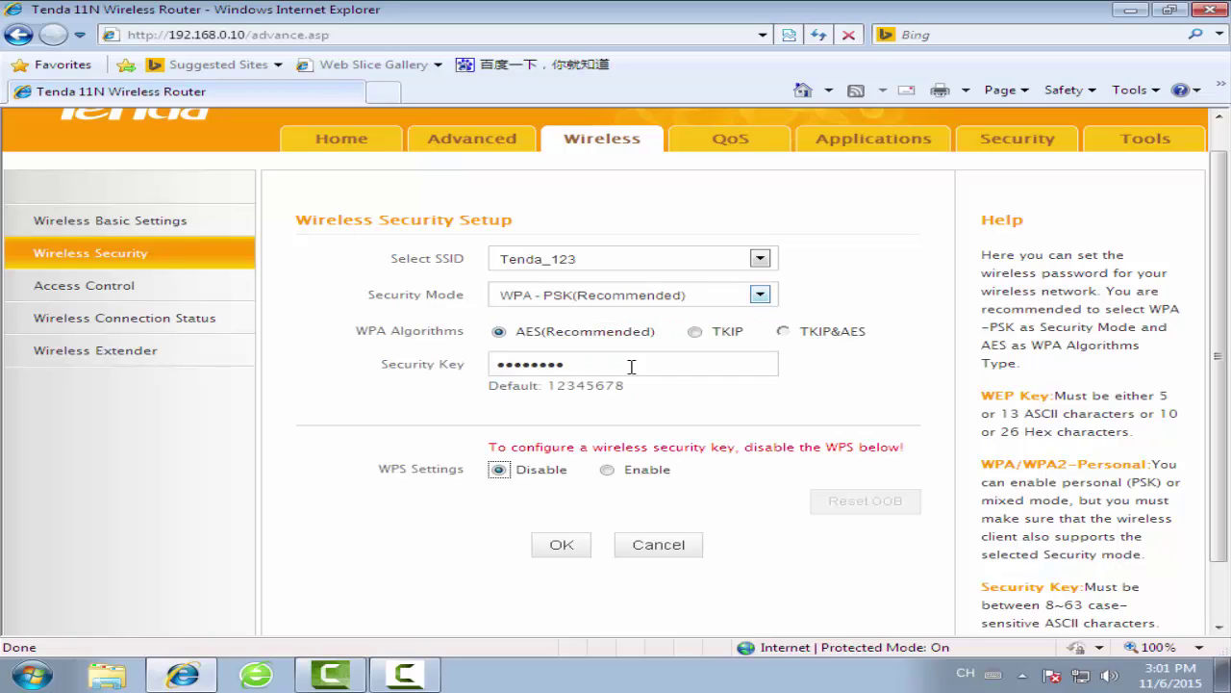
click(663, 362)
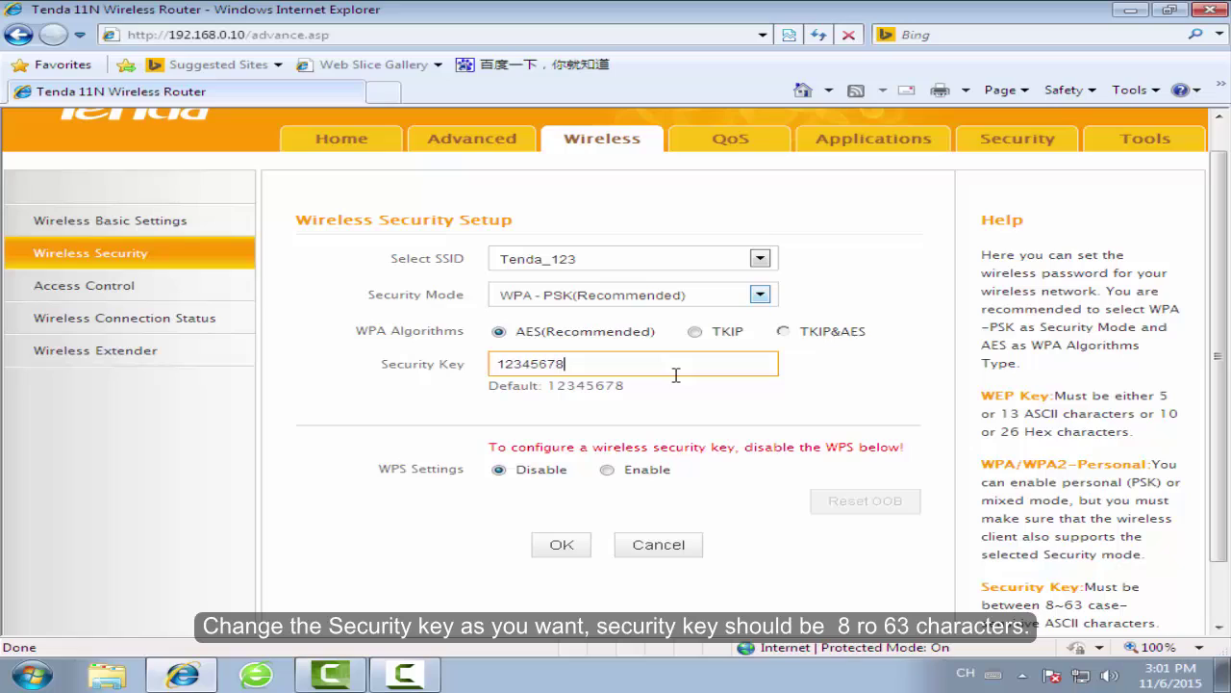
key(BackSpace)
key(BackSpace)
key(BackSpace)
key(BackSpace)
key(BackSpace)
key(BackSpace)
key(BackSpace)
text(123456789)
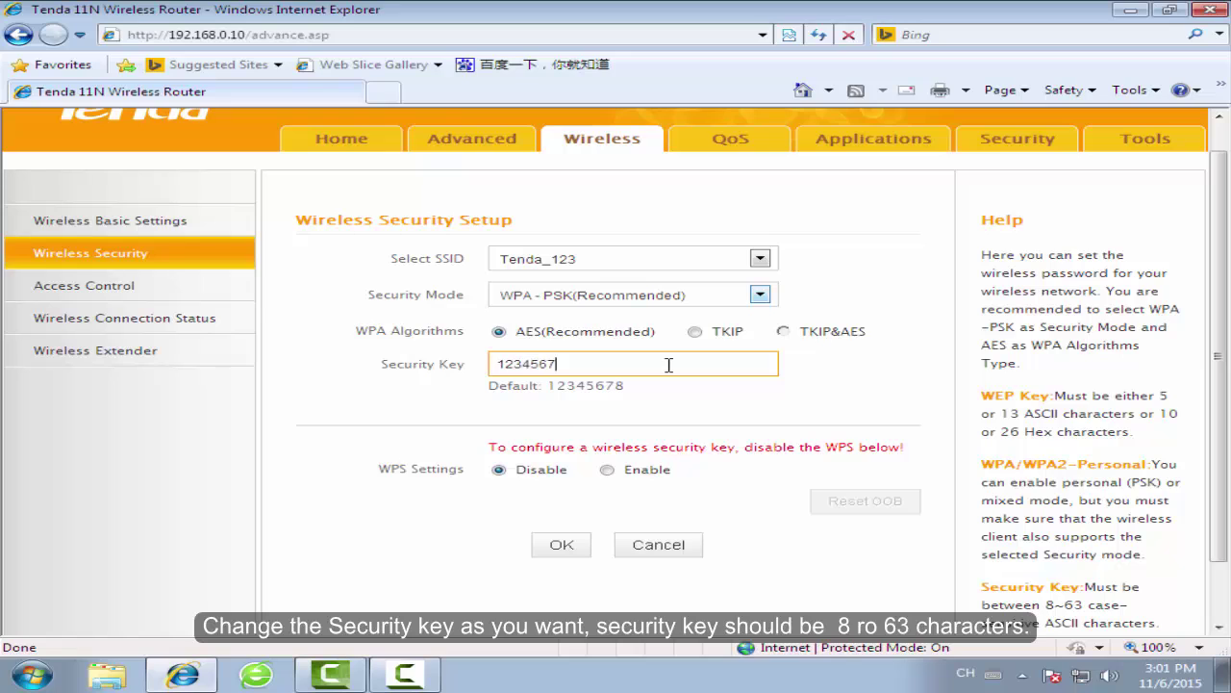